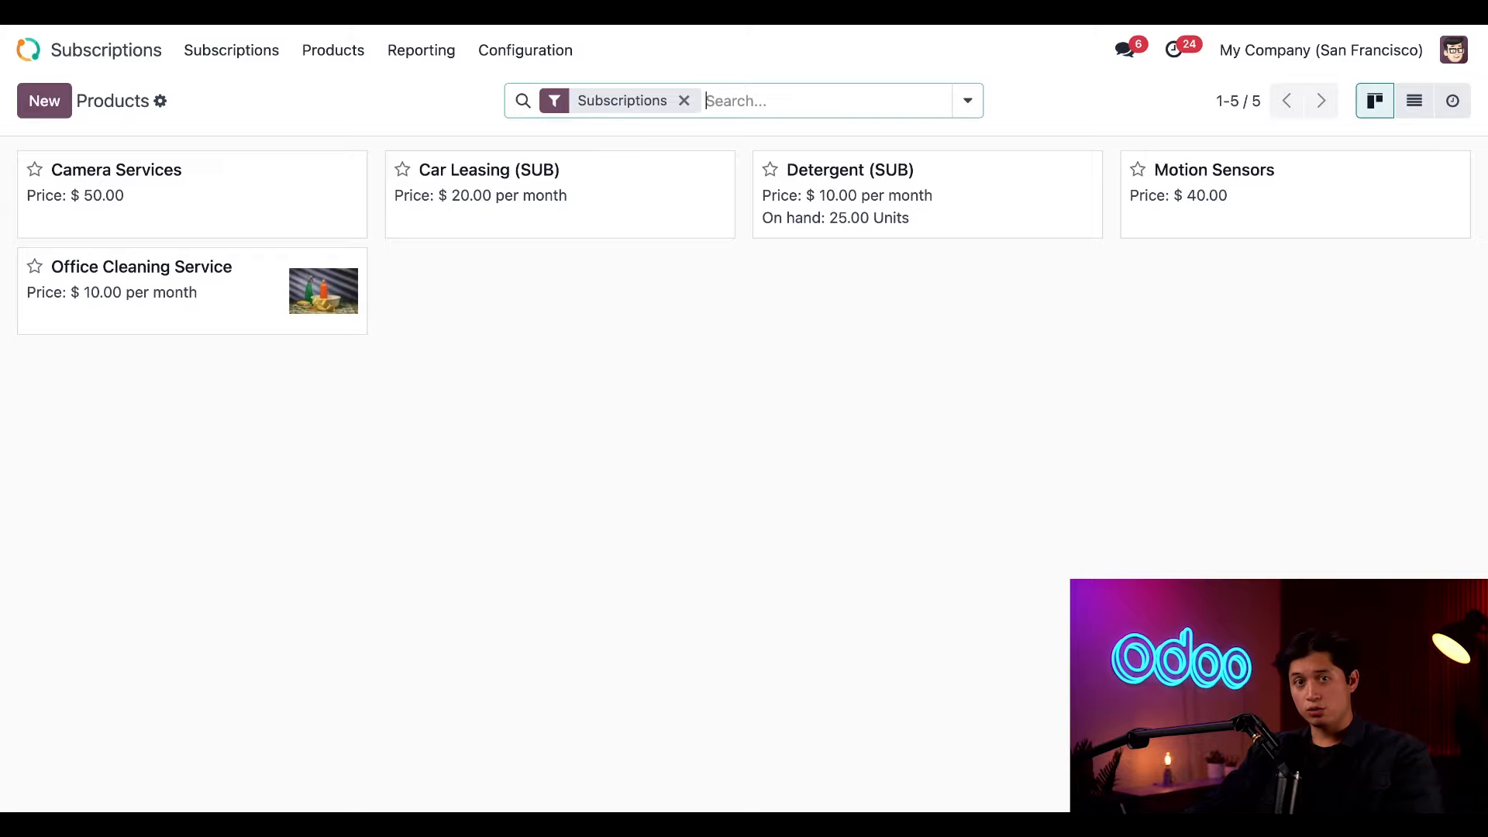
Step: Start a new product record in the subscription products list
click(48, 106)
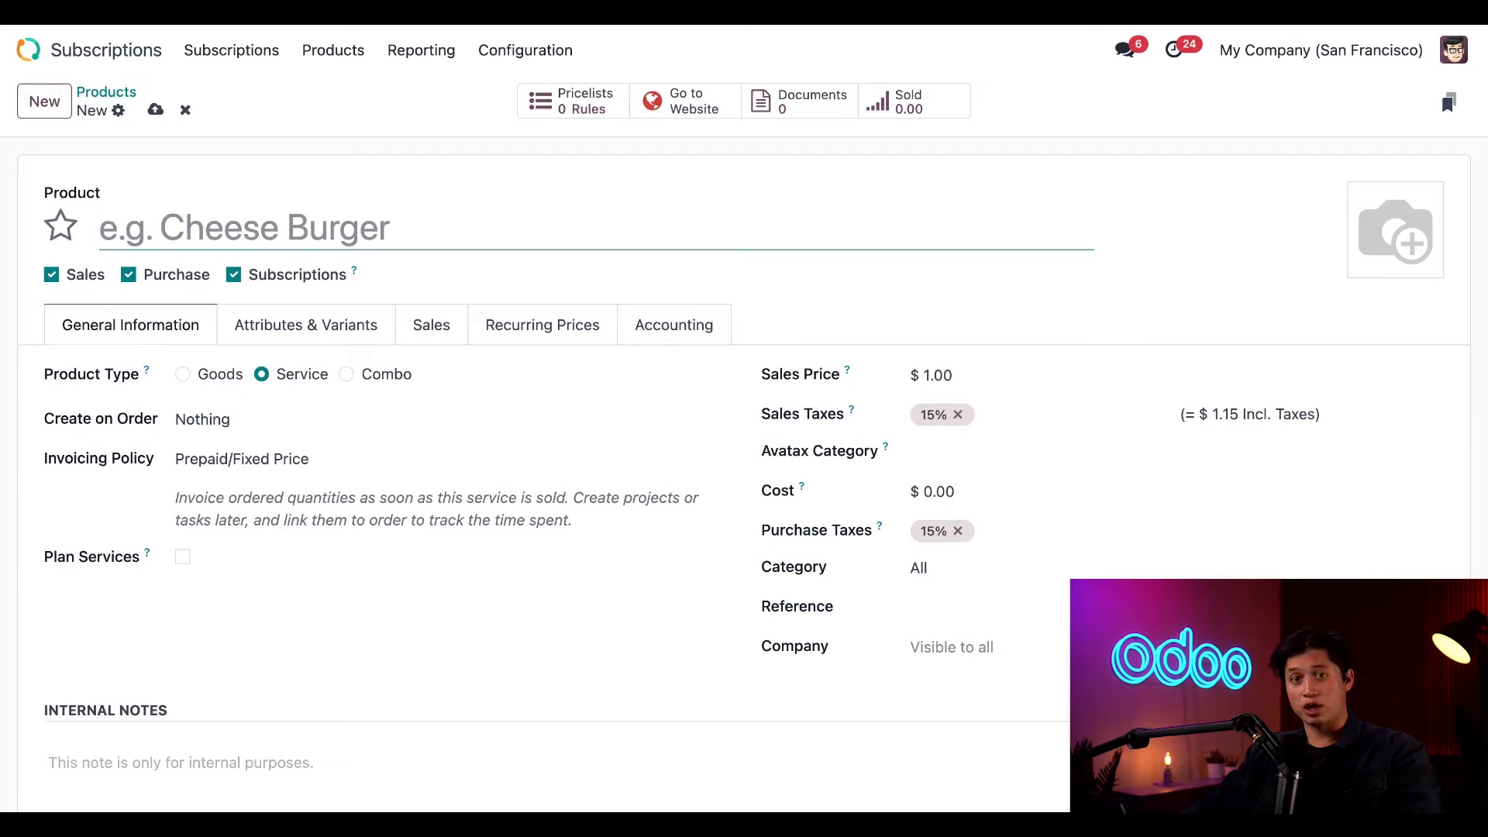
Step: Try the Combo and Service product types on the new product, ending with the type set to Goods
click(198, 378)
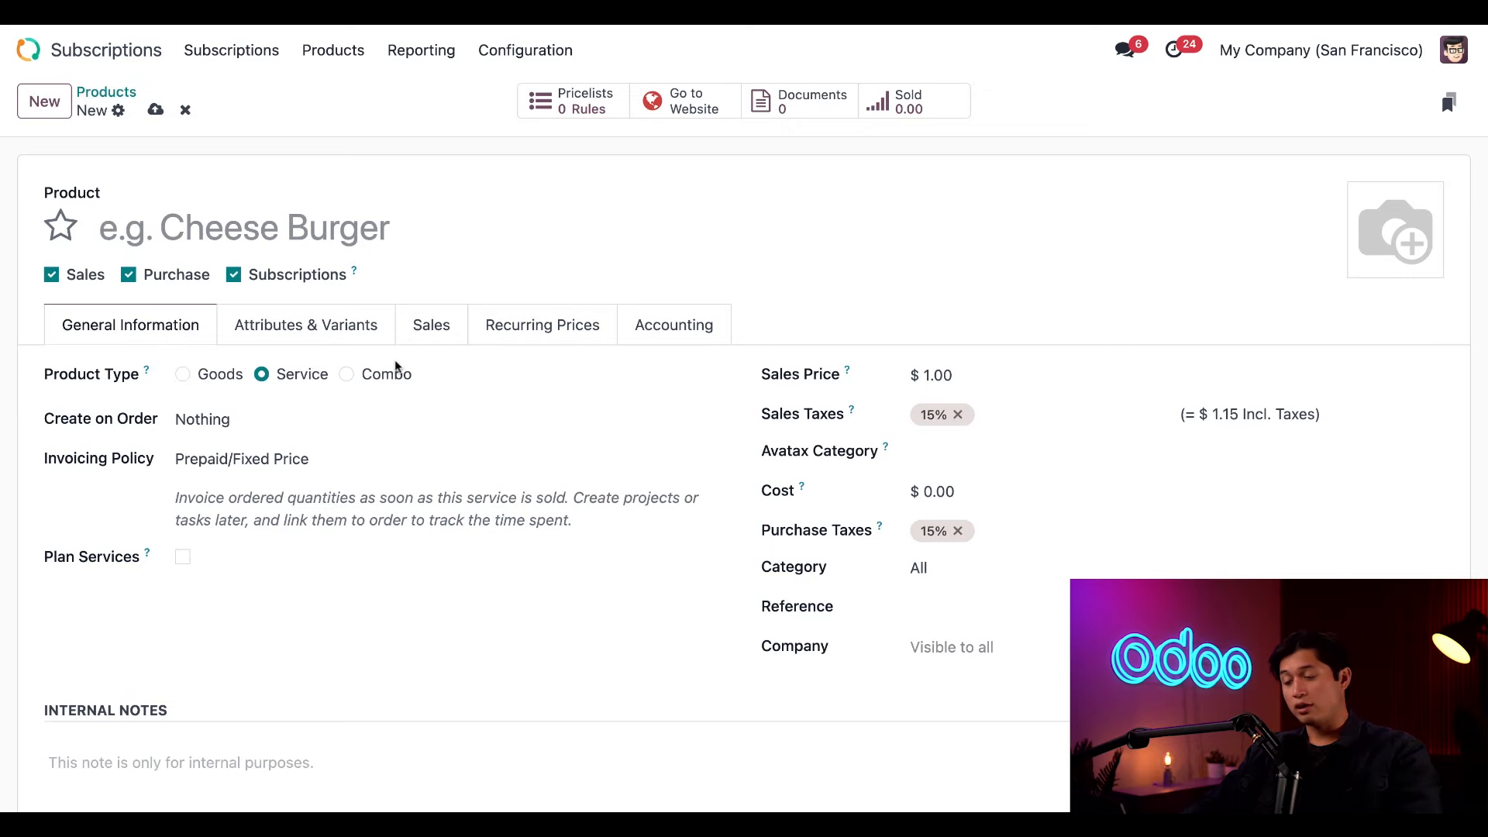
click(366, 377)
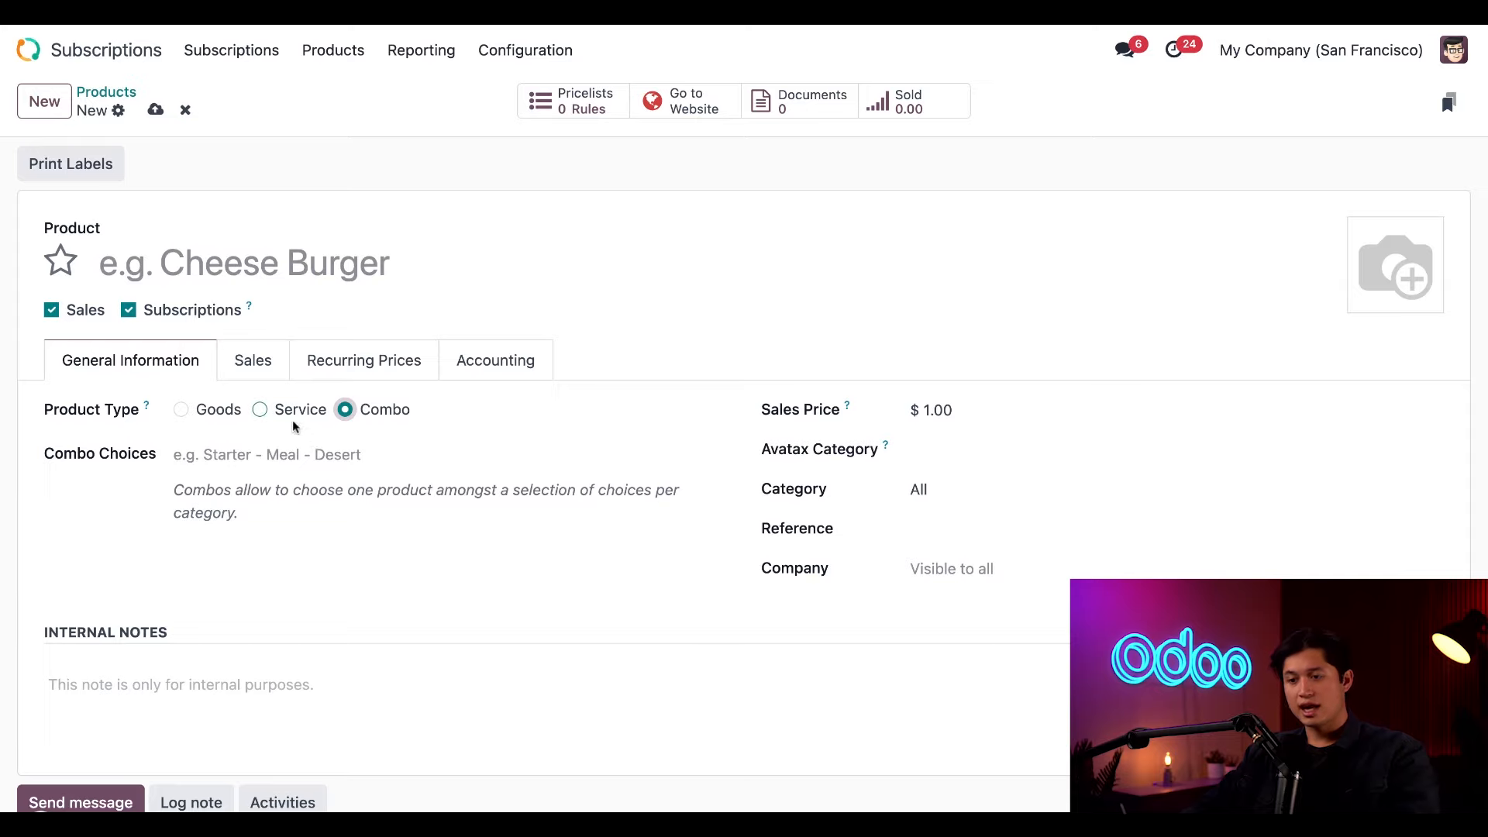
click(260, 409)
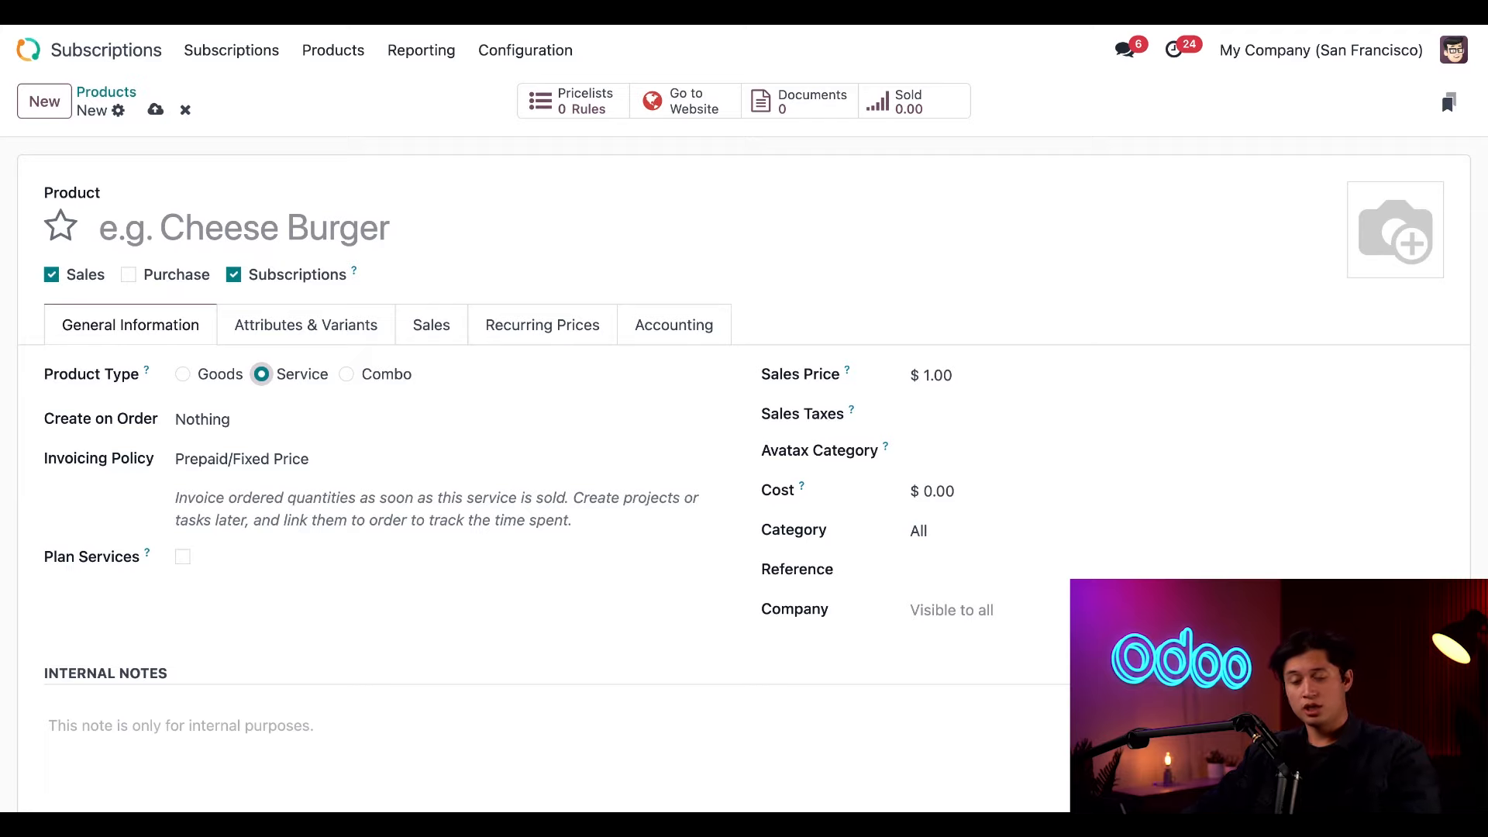
click(183, 374)
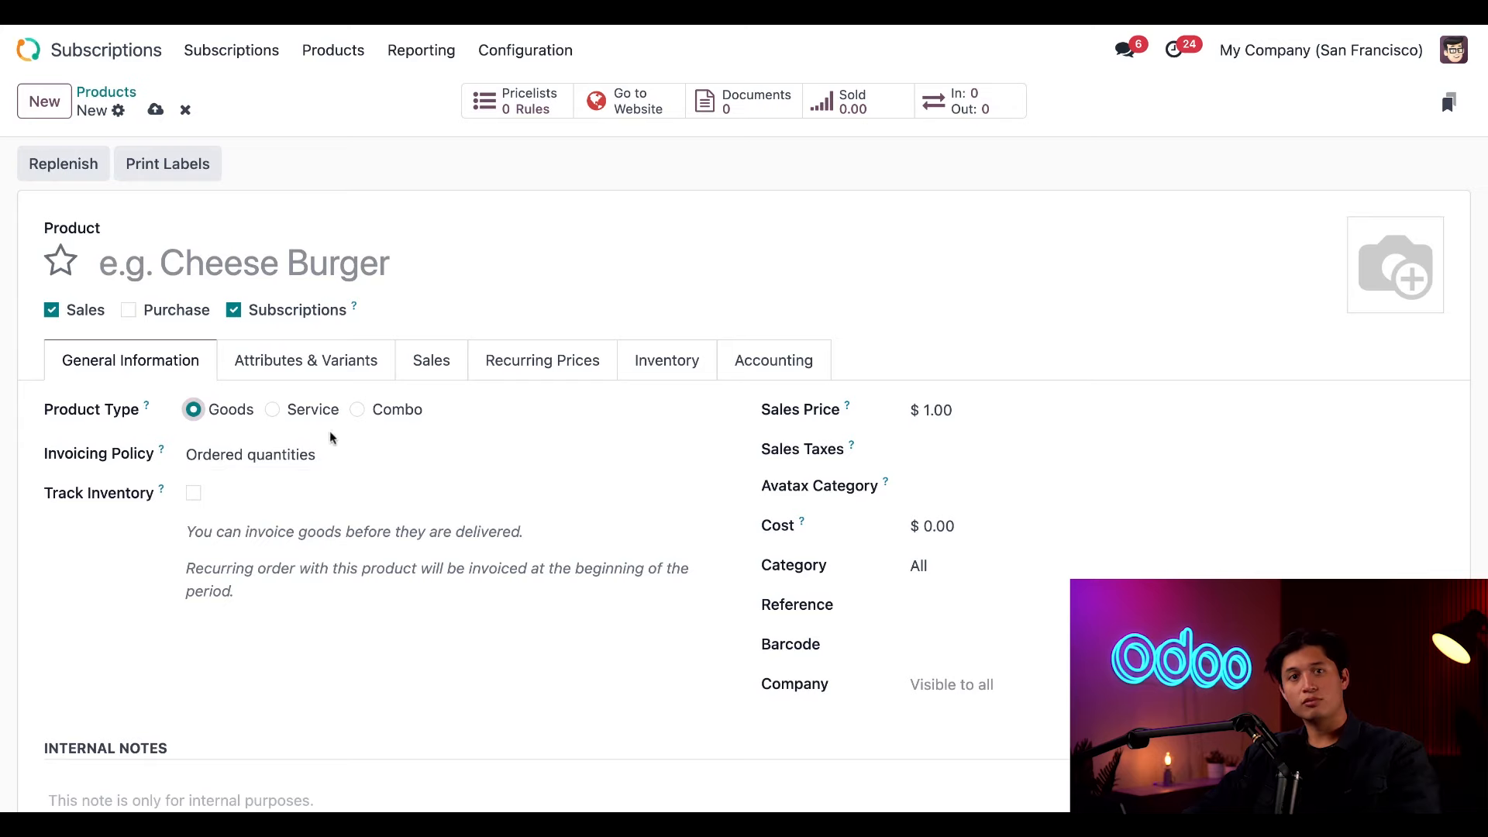
click(355, 412)
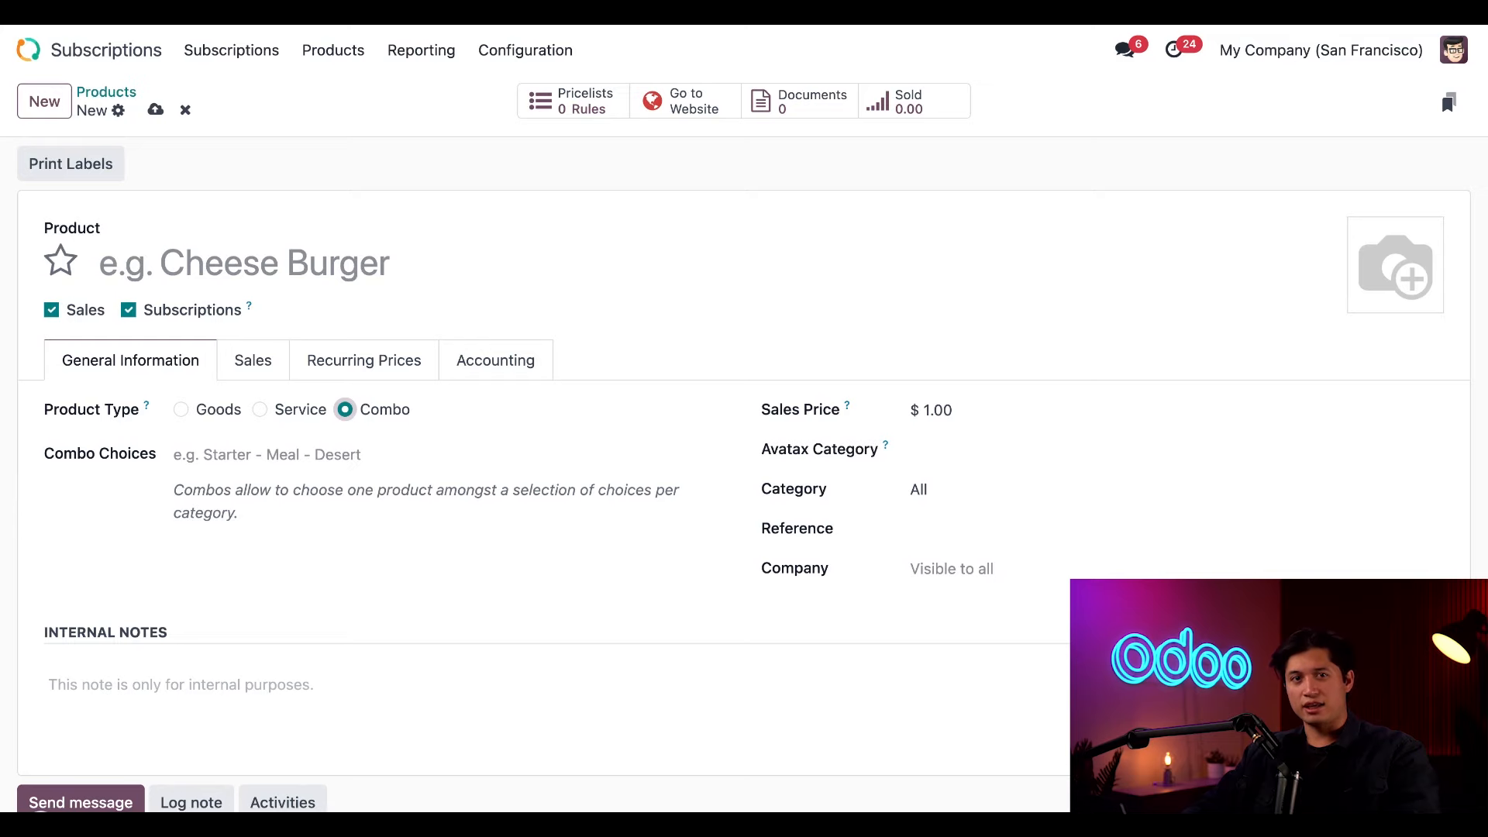
click(211, 417)
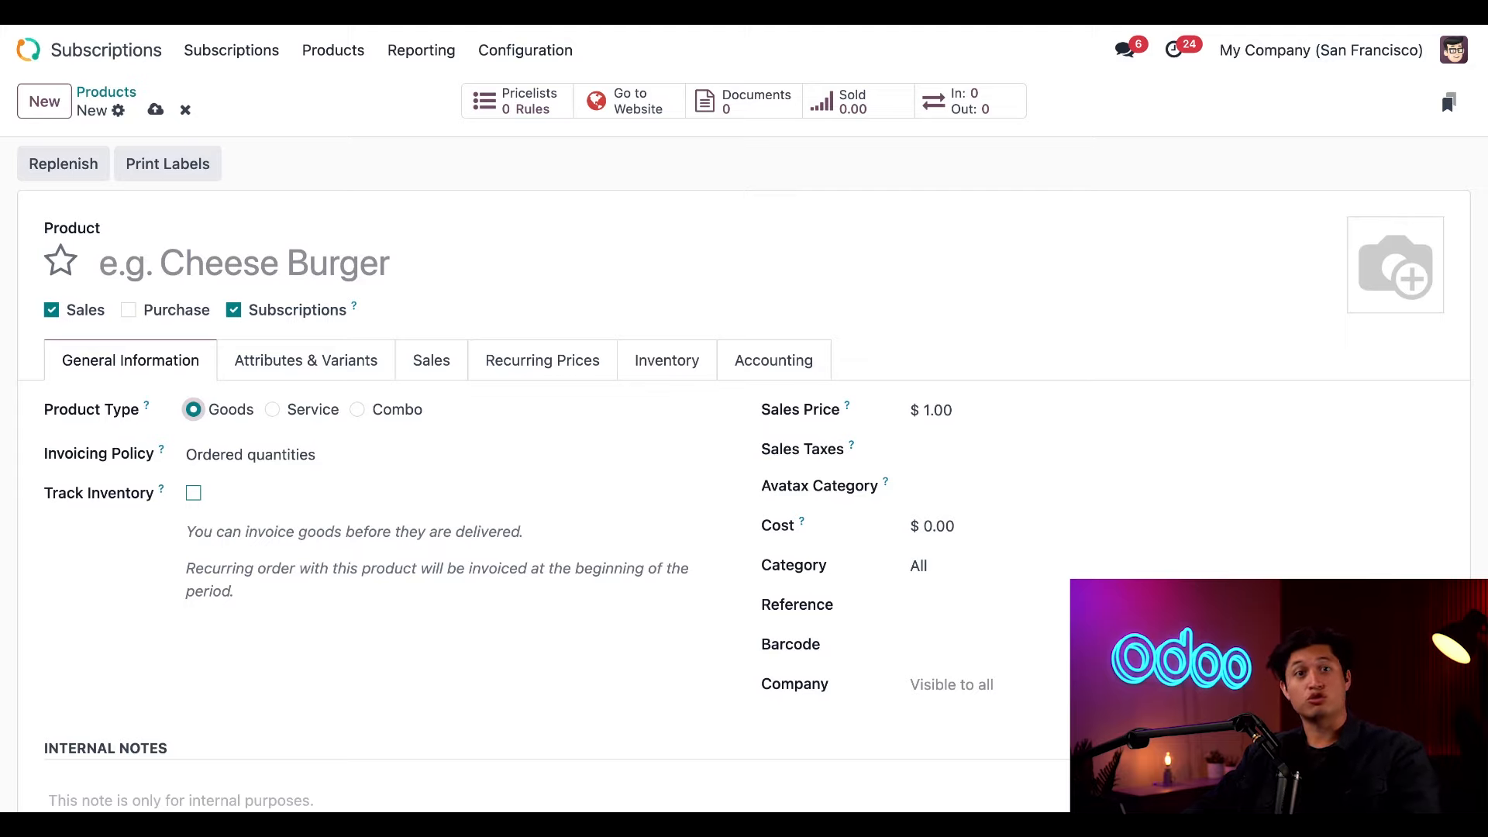
Step: Enable inventory tracking for the goods product, trying By Lots and ending with By Unique Serial Number
click(194, 493)
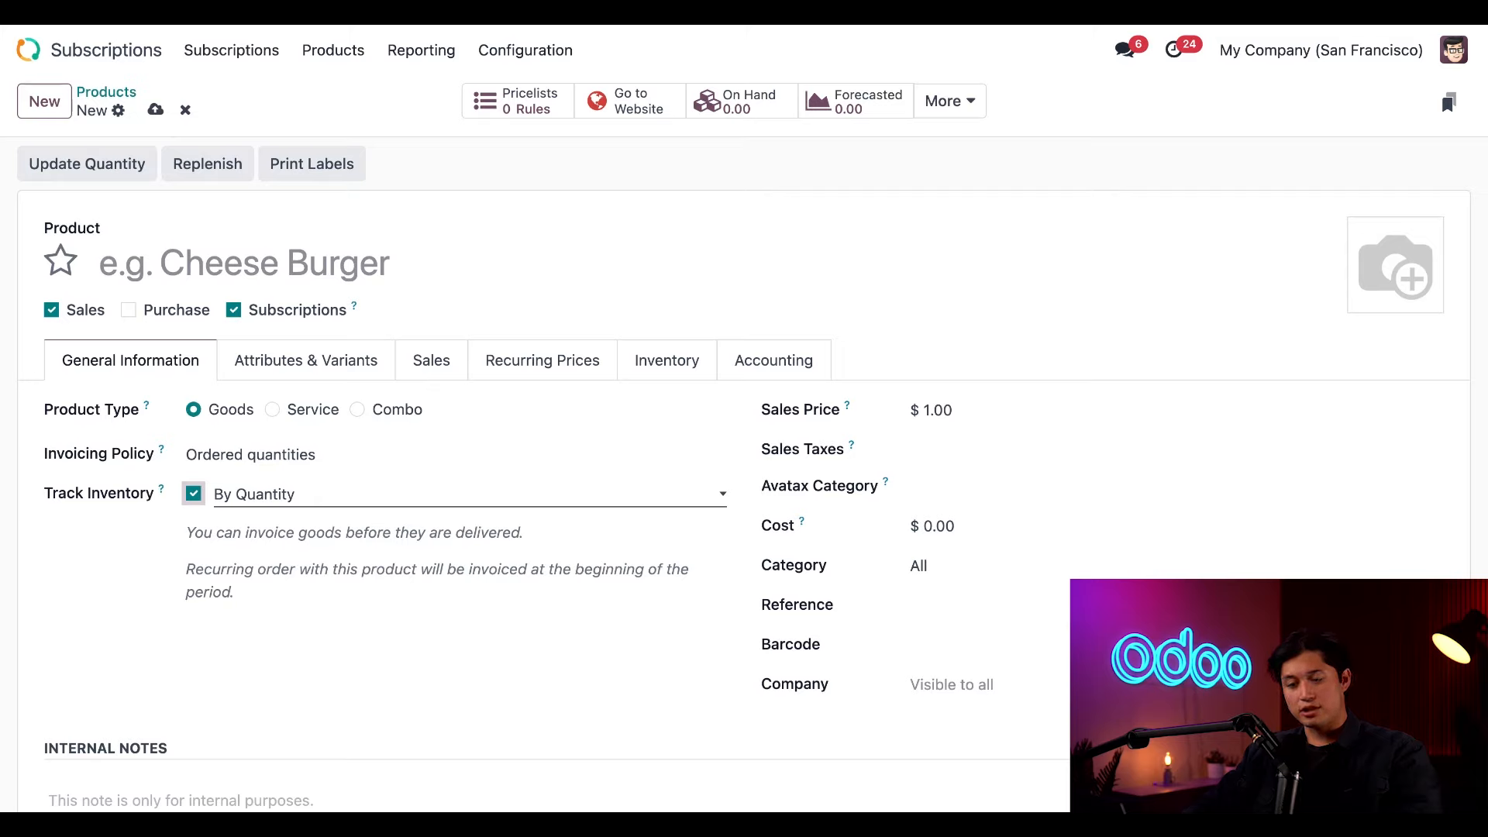
click(264, 494)
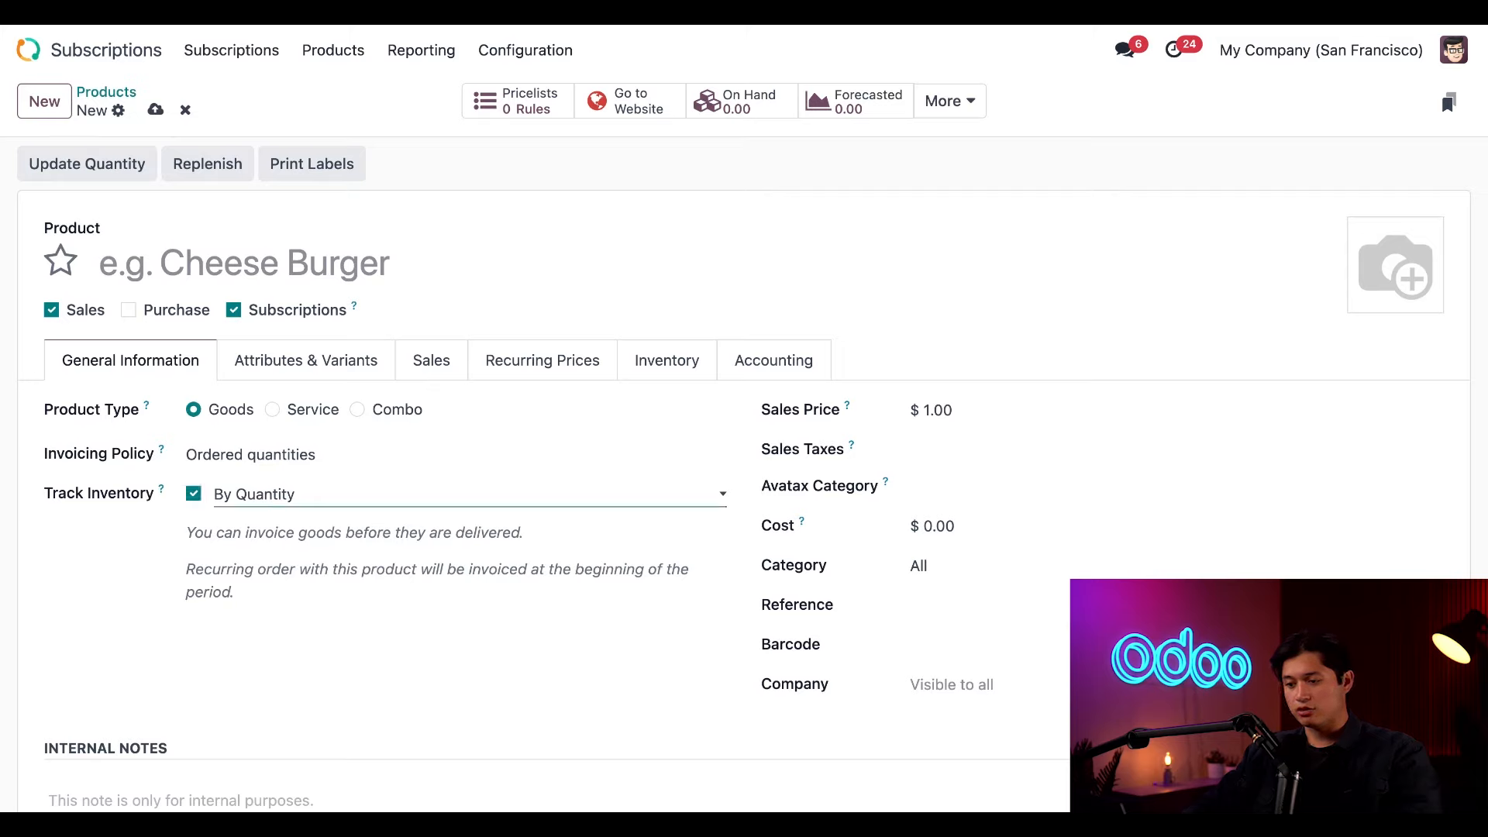
click(264, 471)
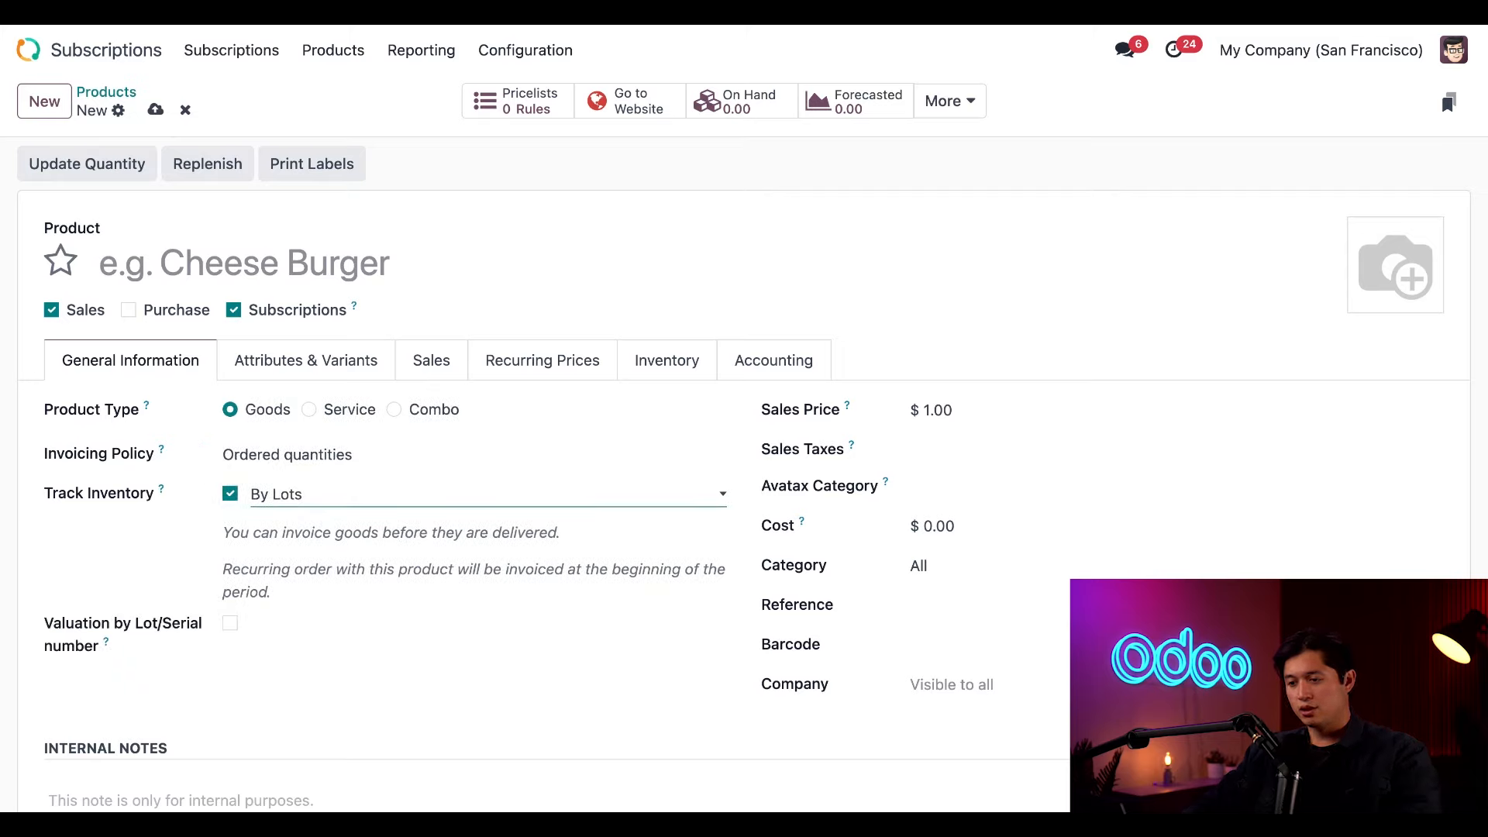
click(365, 515)
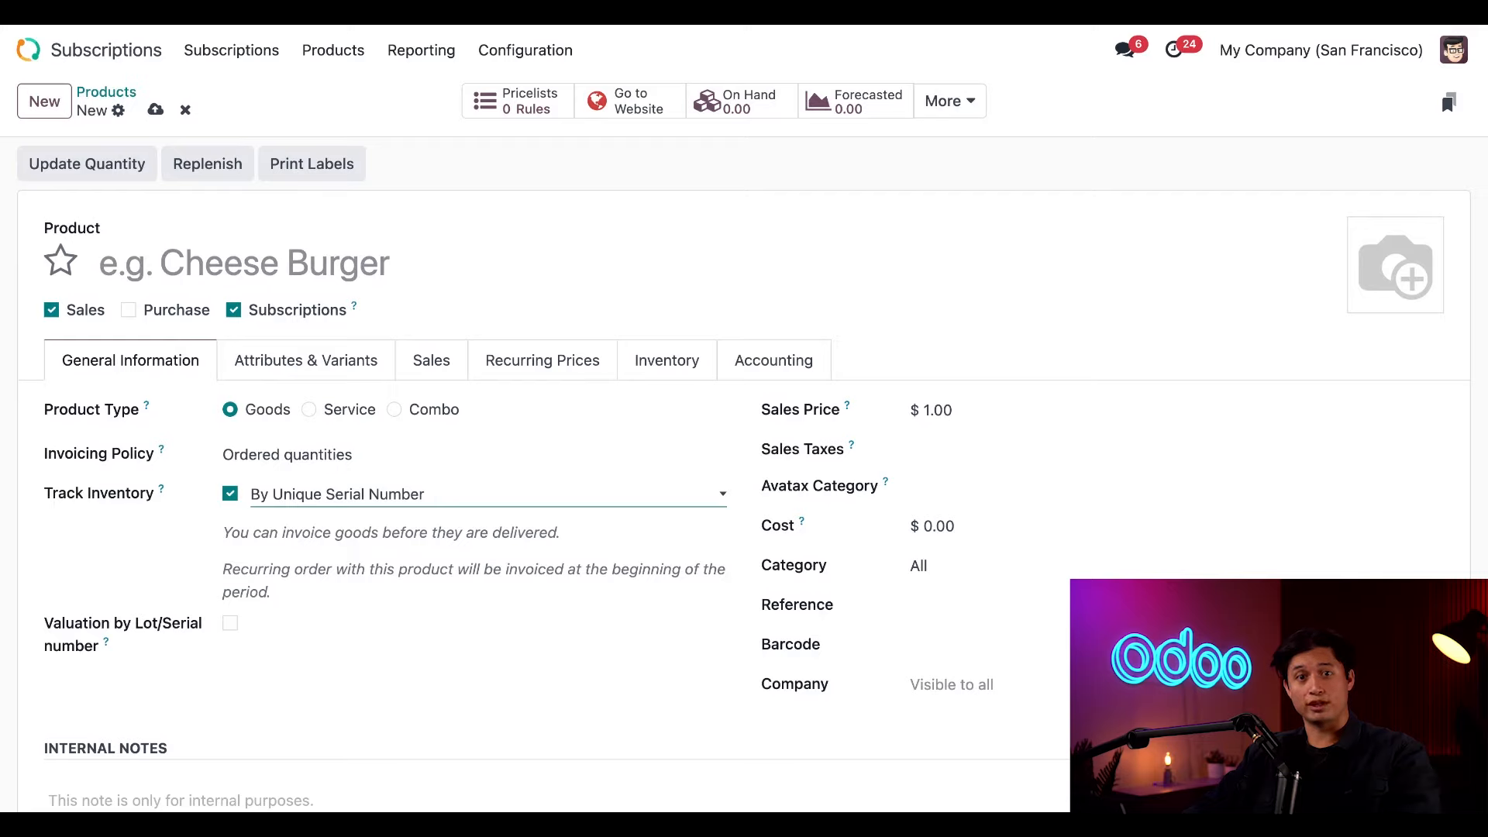
Step: Name the product "Woodworking Class" and set its product type to Service
click(382, 273)
text(Woo)
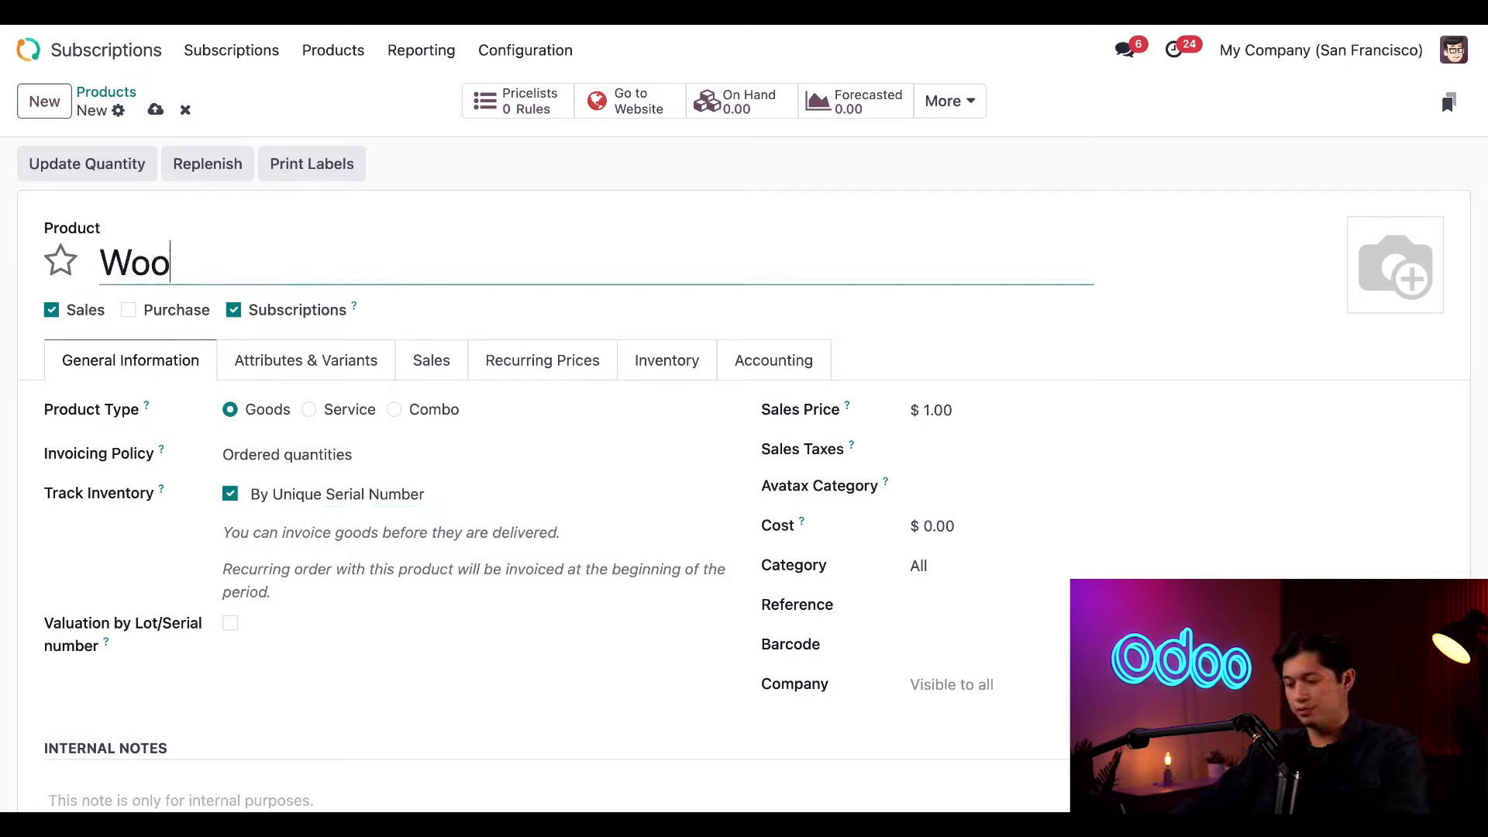
text(dqorking)
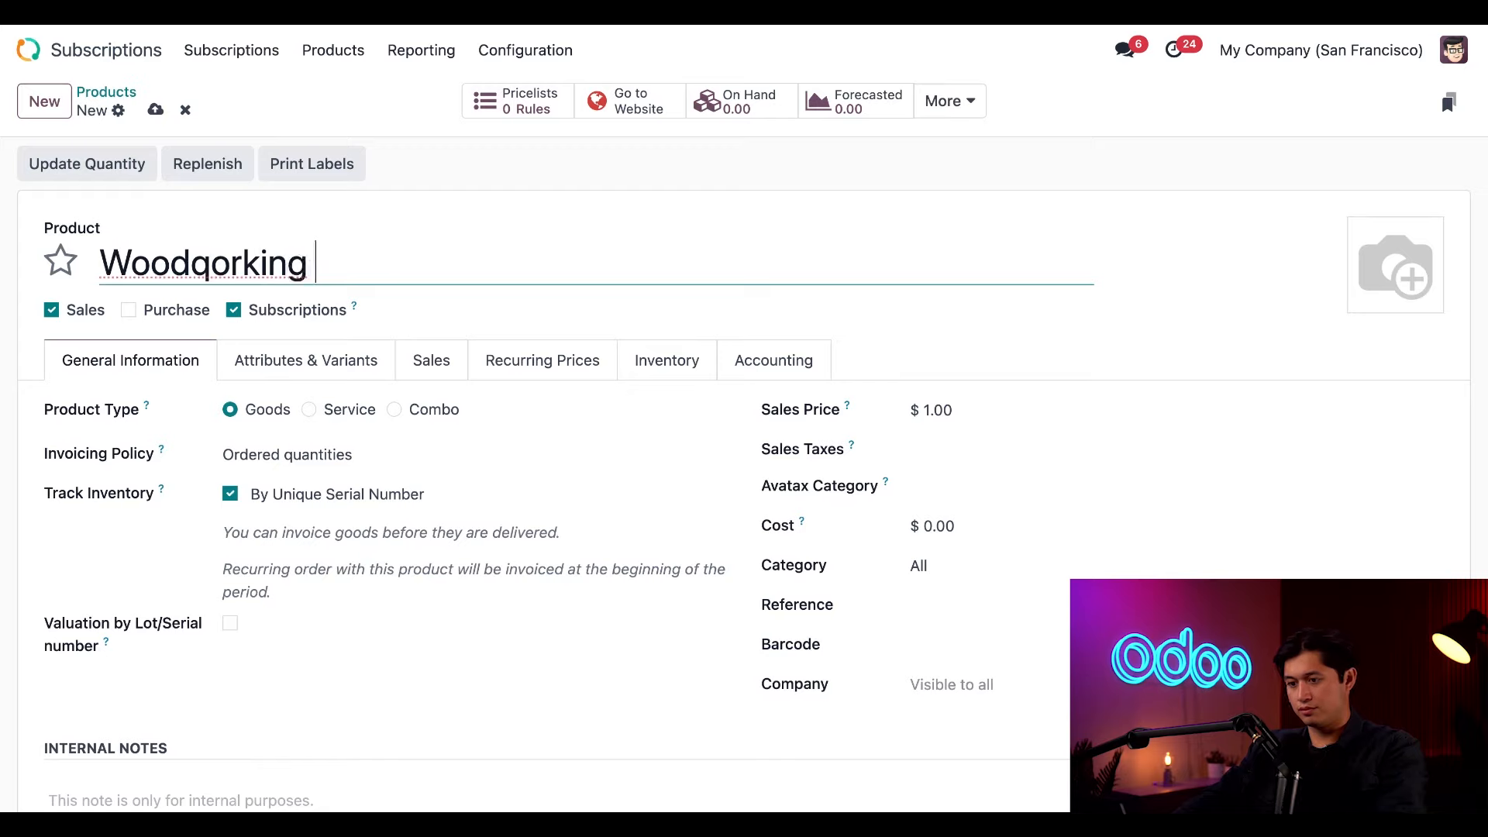
key(BackSpace)
key(BackSpace)
key(BackSpace)
key(BackSpace)
key(BackSpace)
key(BackSpace)
key(BackSpace)
text(w)
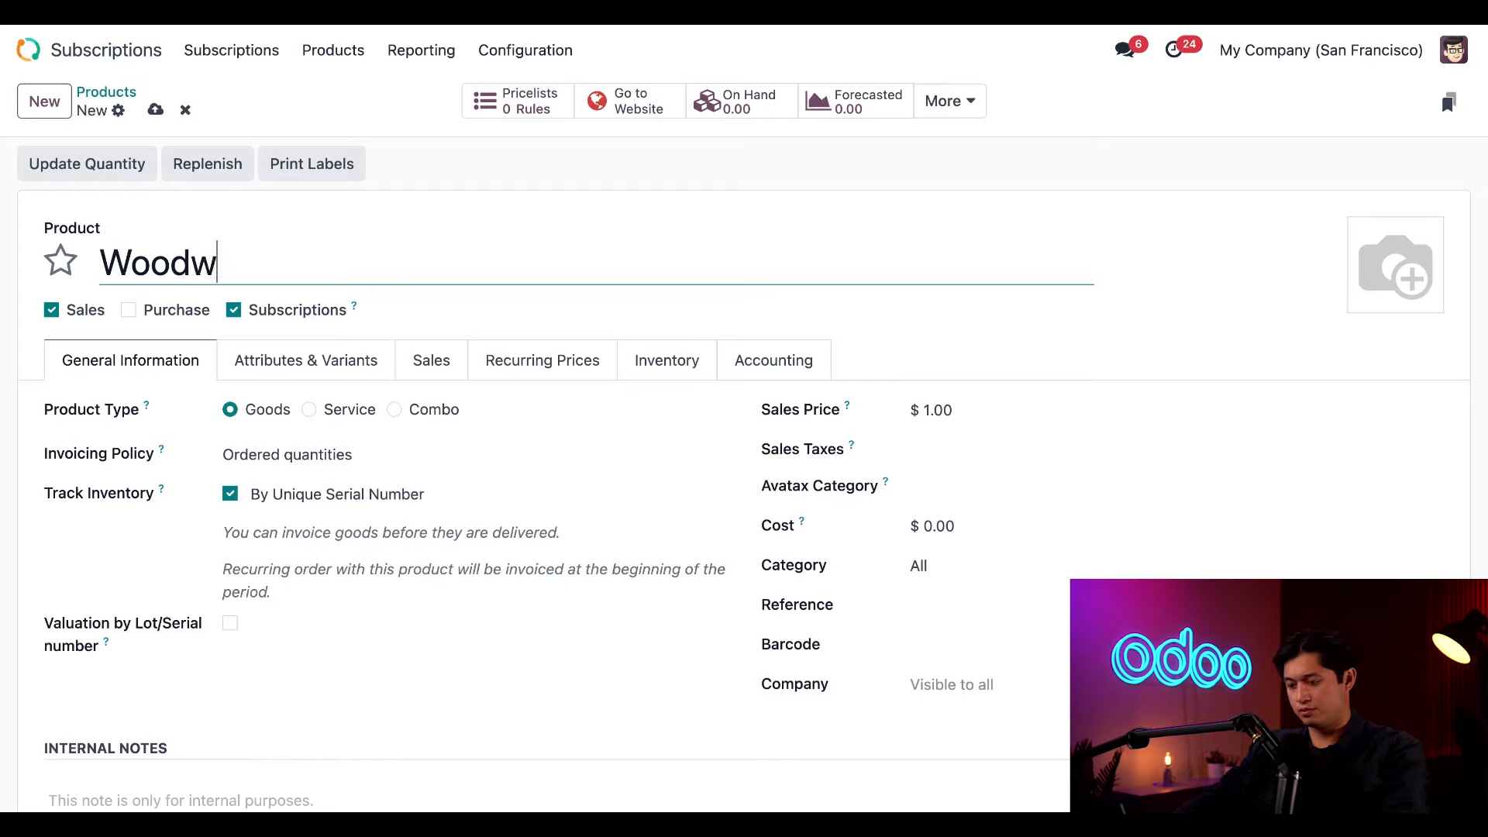
text(orking Class)
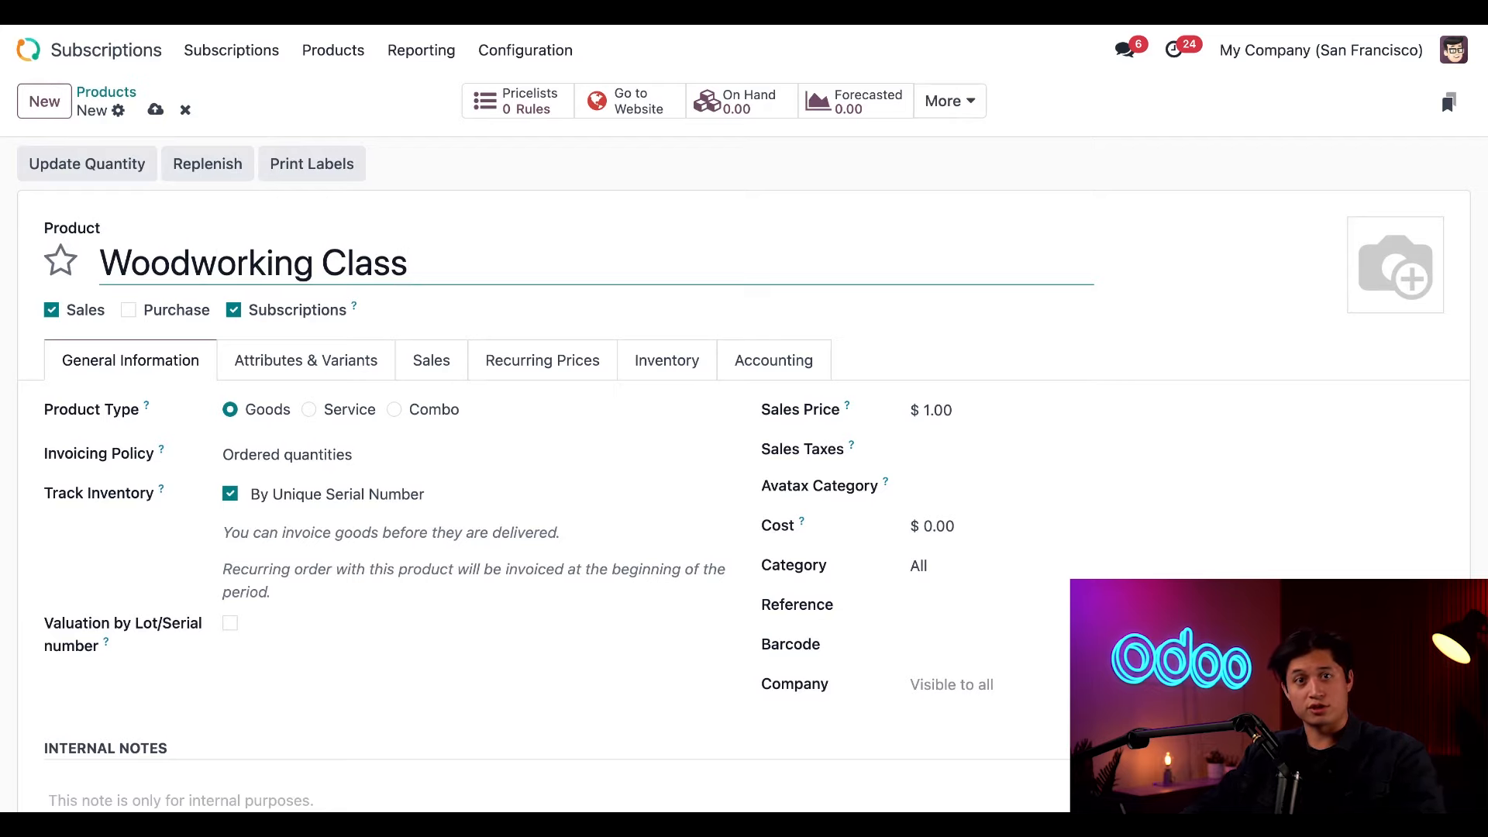
click(321, 413)
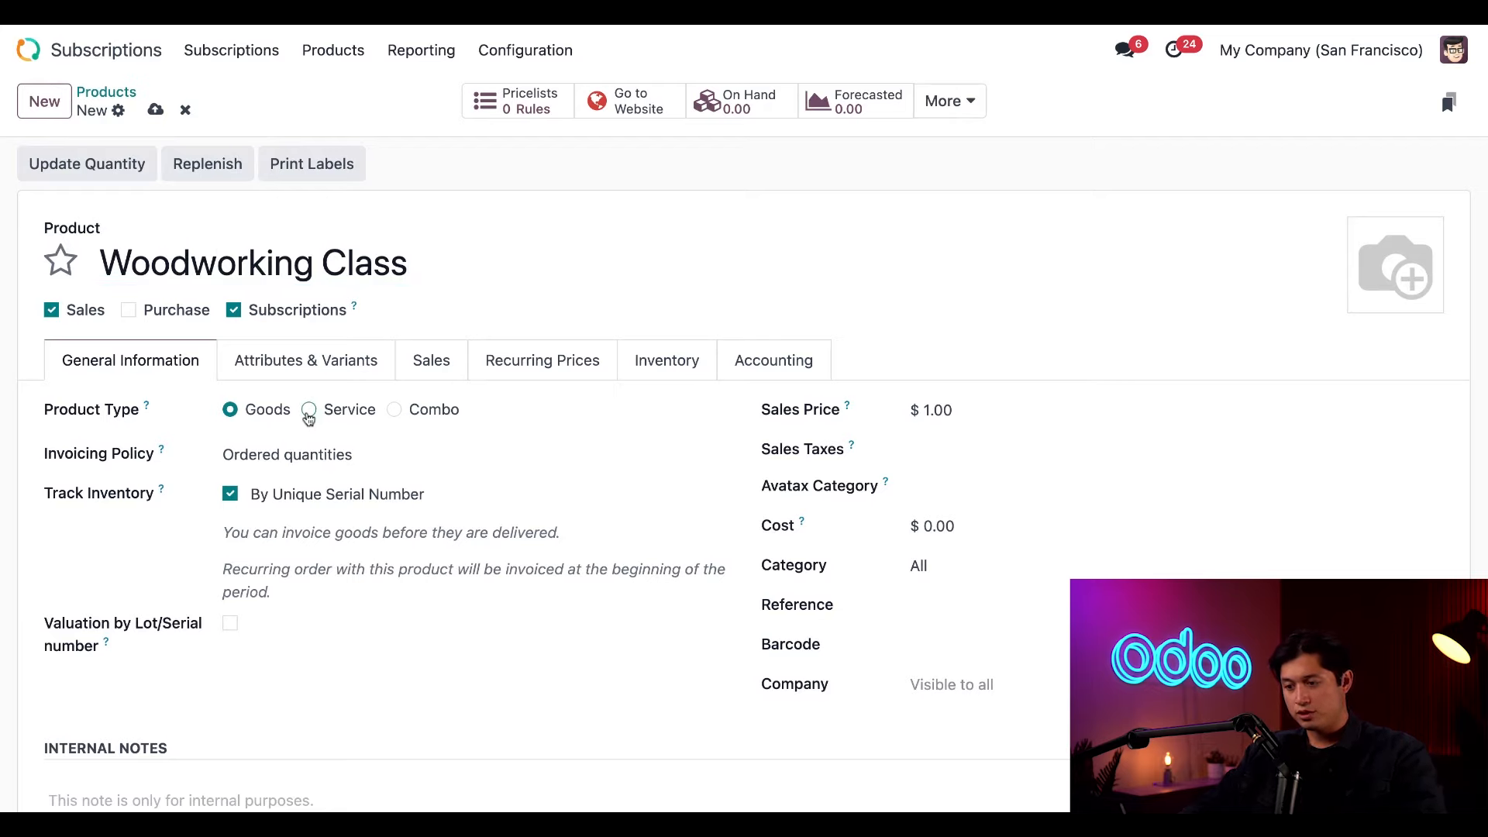
click(309, 413)
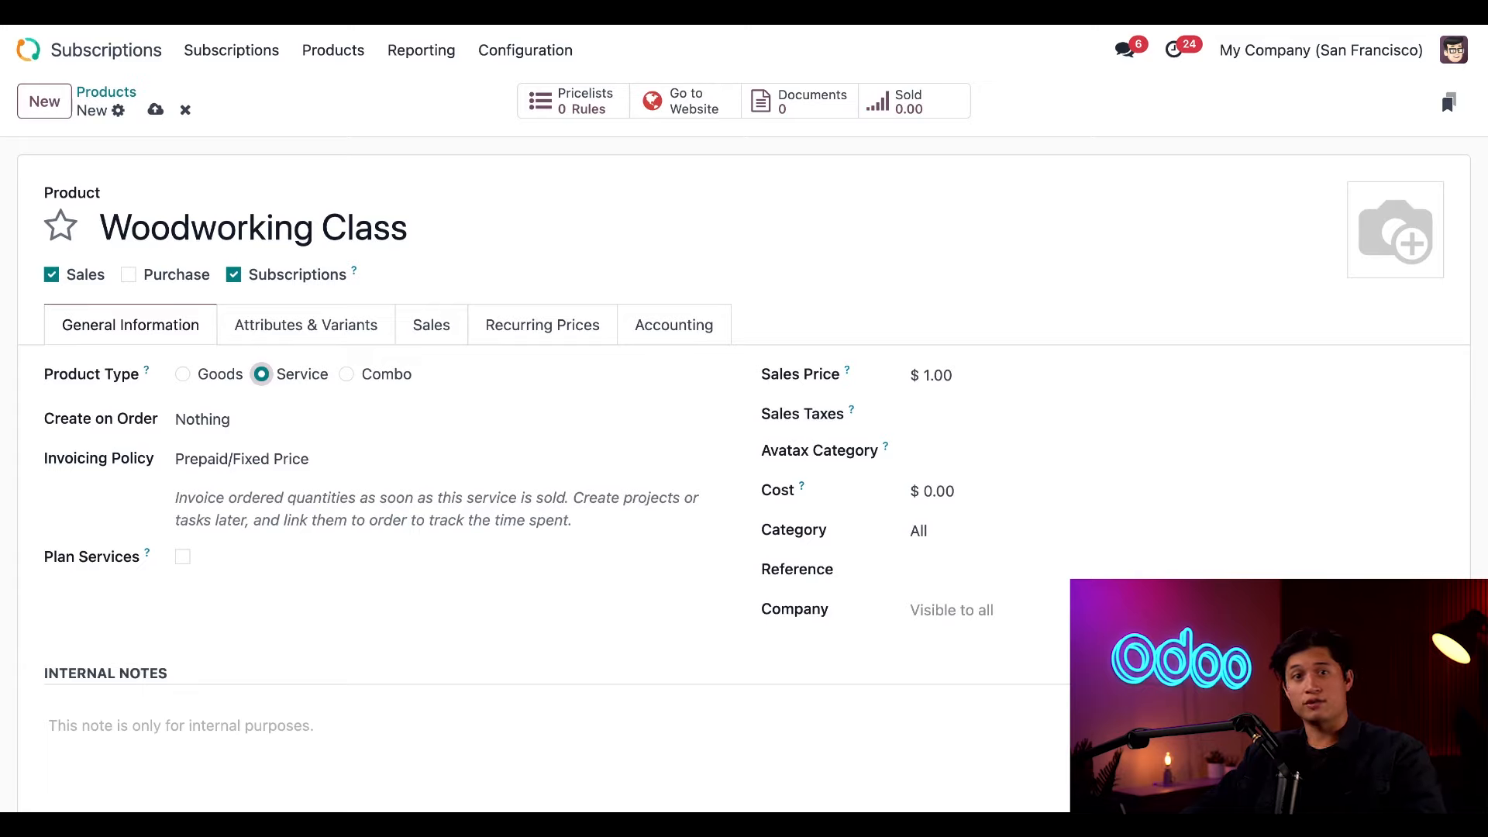
Step: Try Task and Project & Task for the service's Create on Order setting, then return it to Nothing
click(331, 432)
click(324, 444)
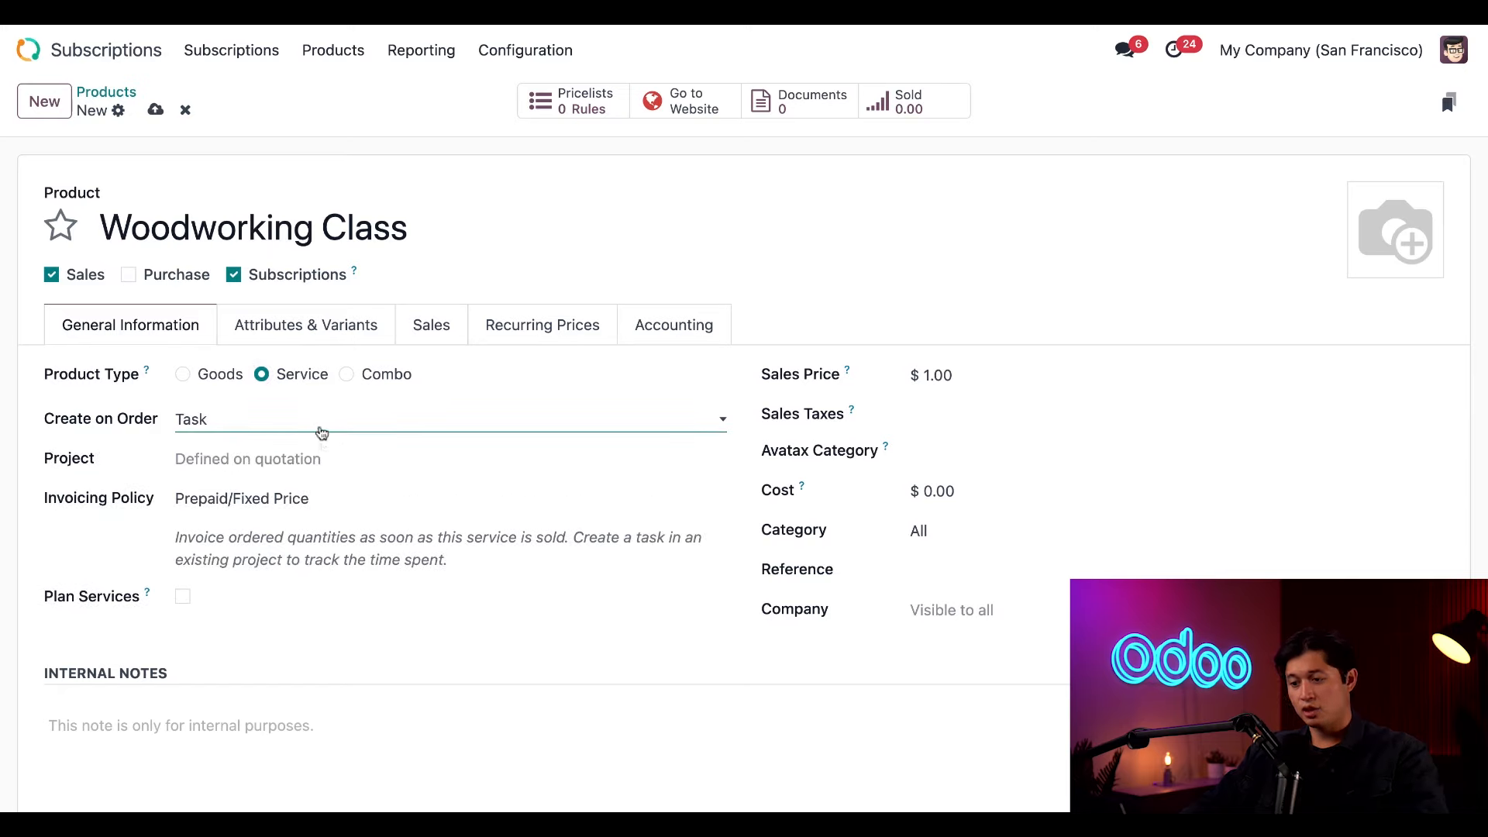
click(322, 434)
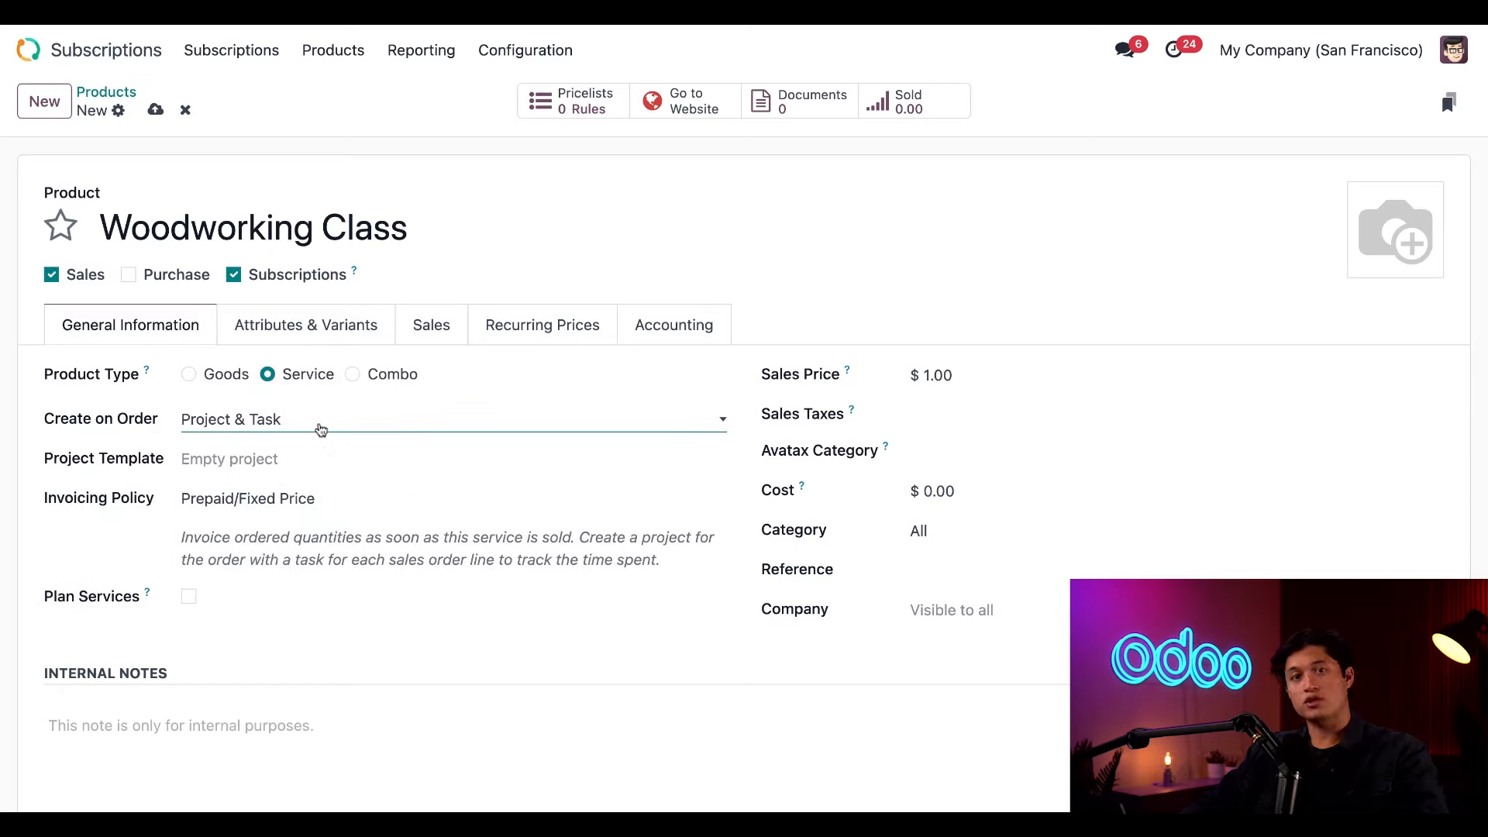
click(321, 430)
click(324, 424)
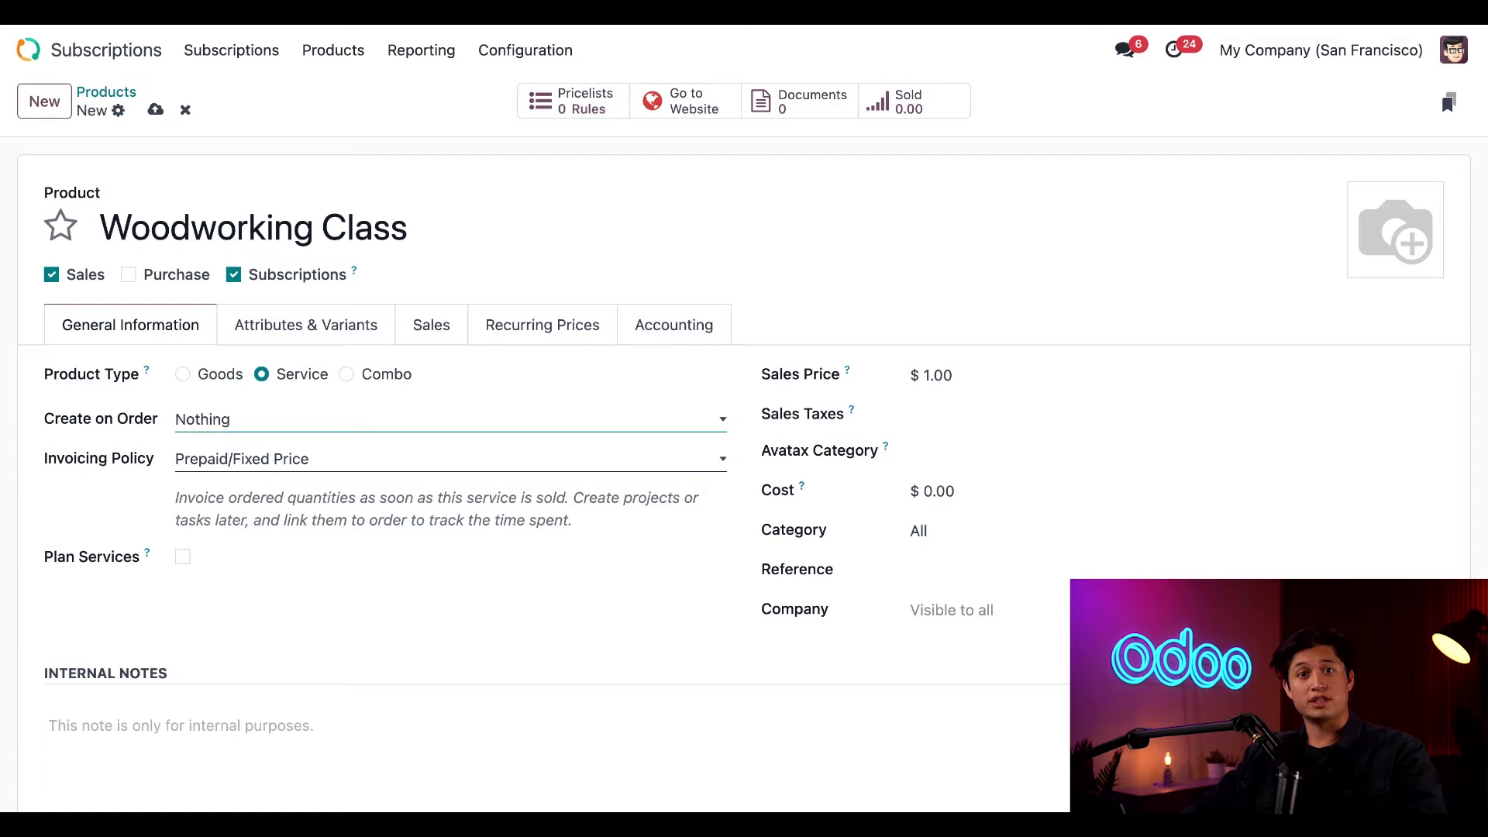
Step: Enable Plan Services for the product and assign the Woodworking Expert role
click(183, 557)
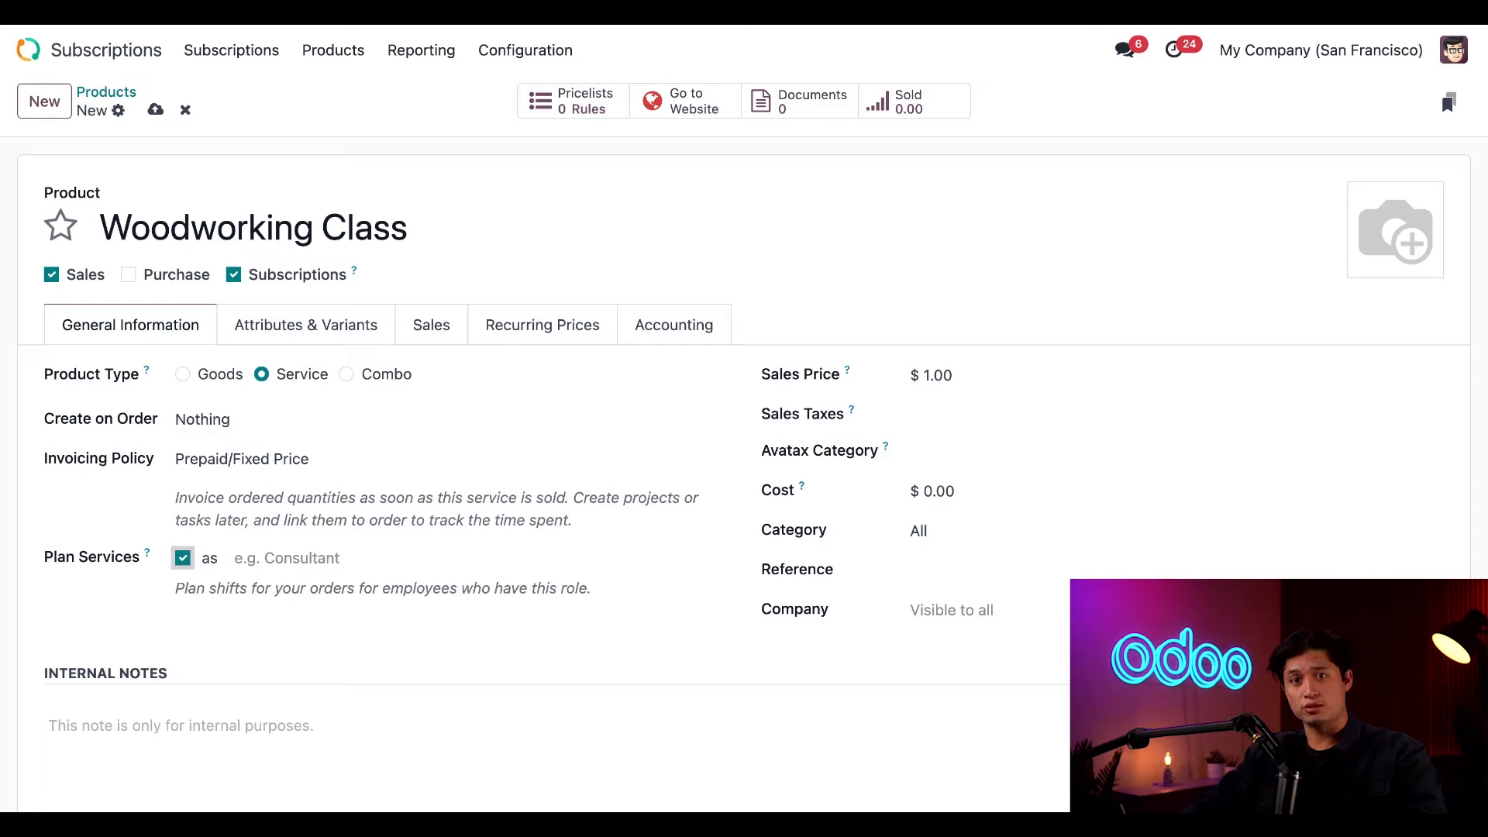
click(315, 559)
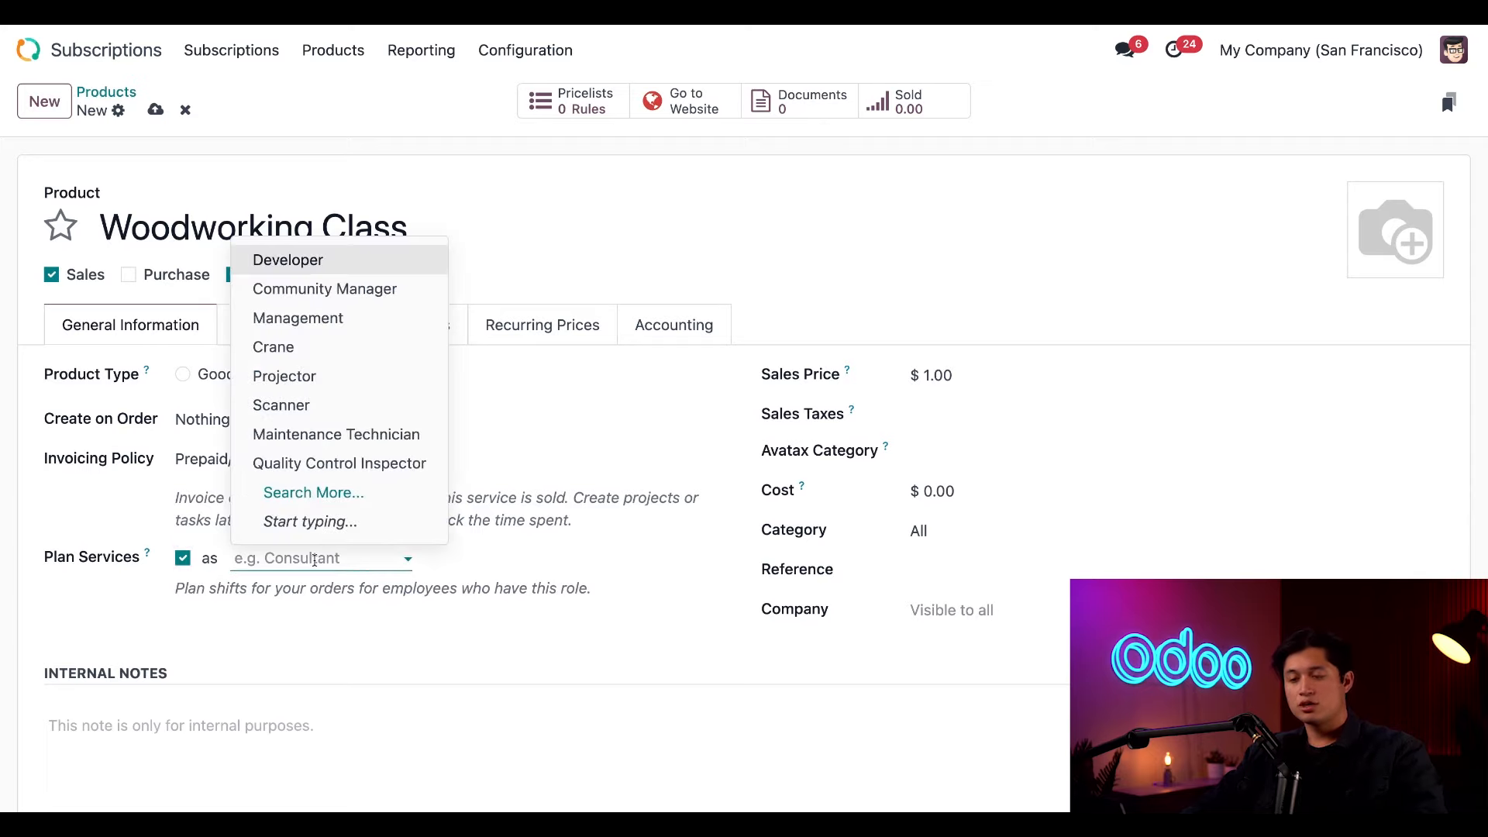
text(wood)
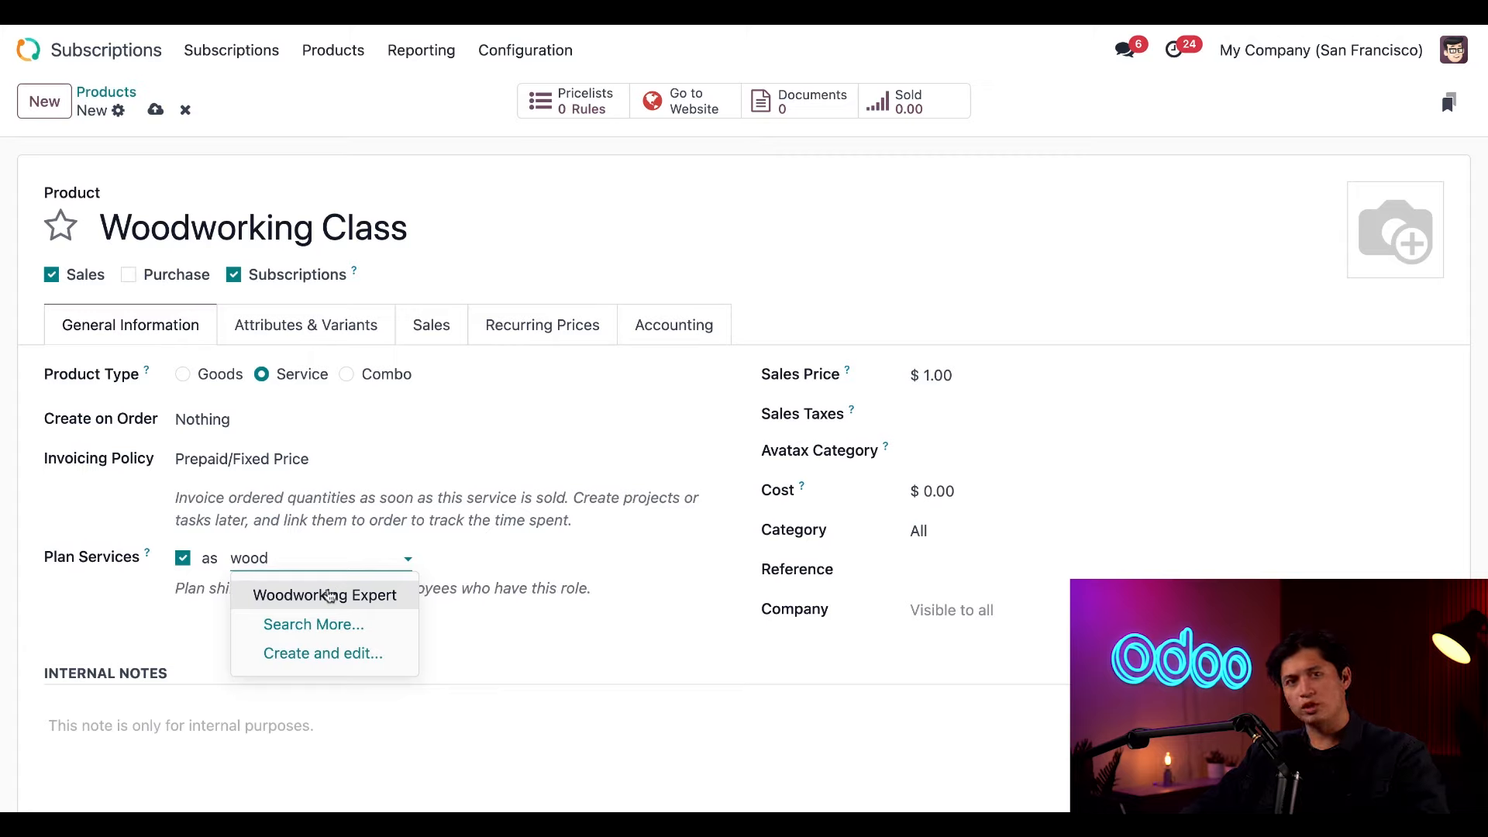
click(329, 595)
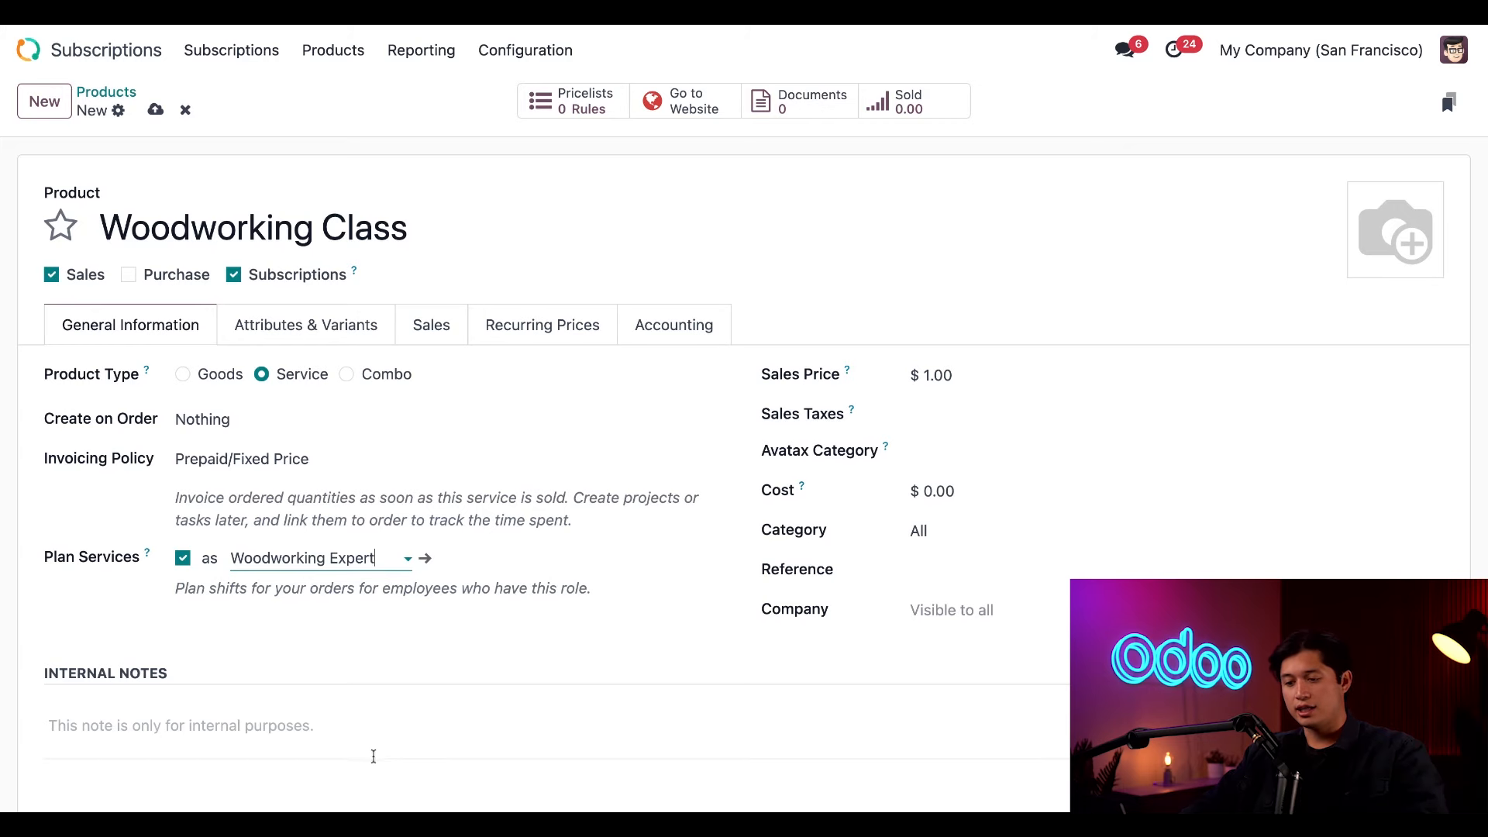
Step: Add a recurring price rule for the product with the Monthly plan and a price of $120.00
scroll(372, 757, down, 2)
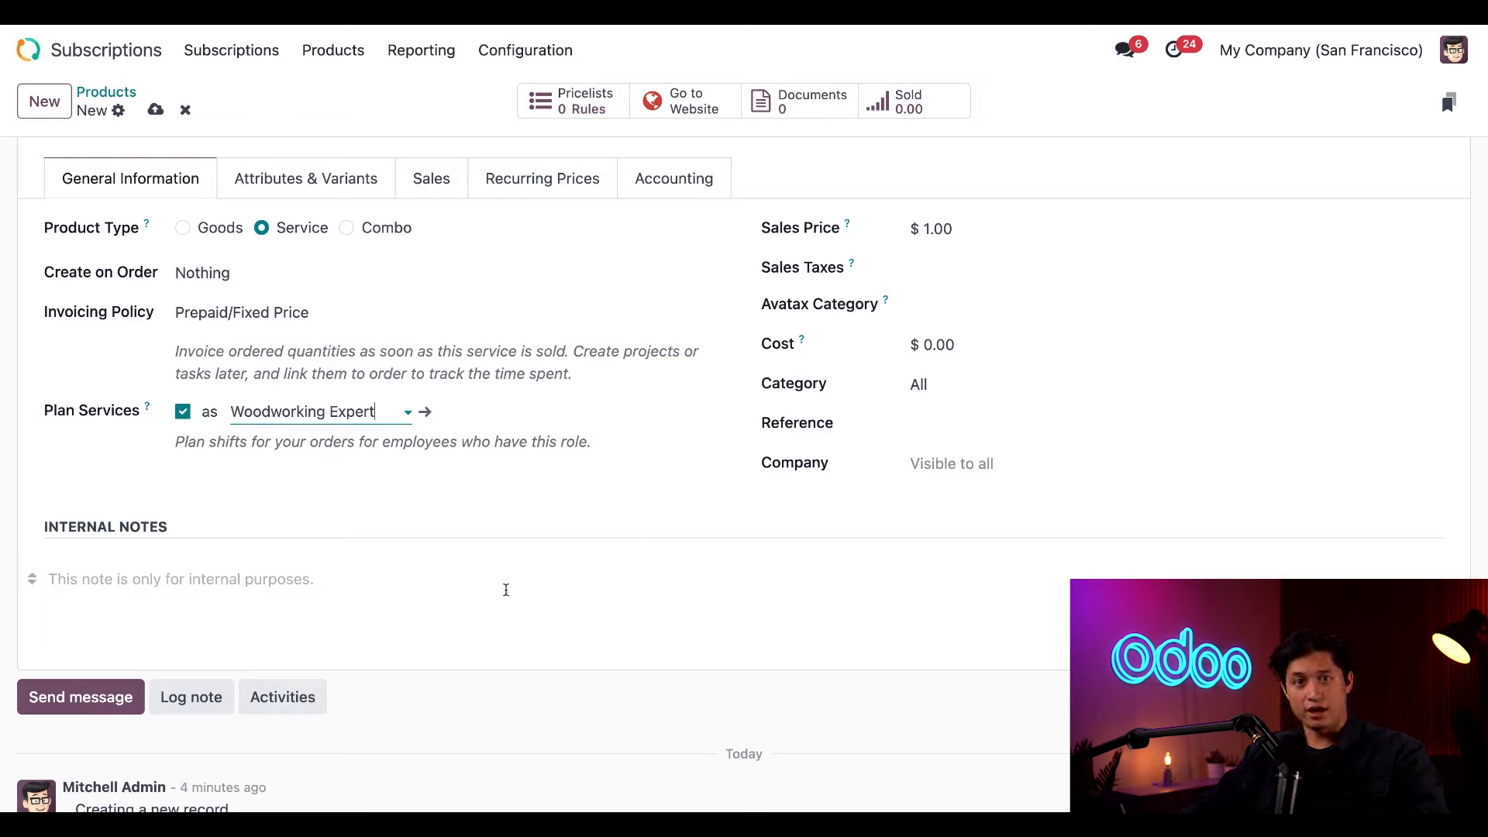
click(533, 180)
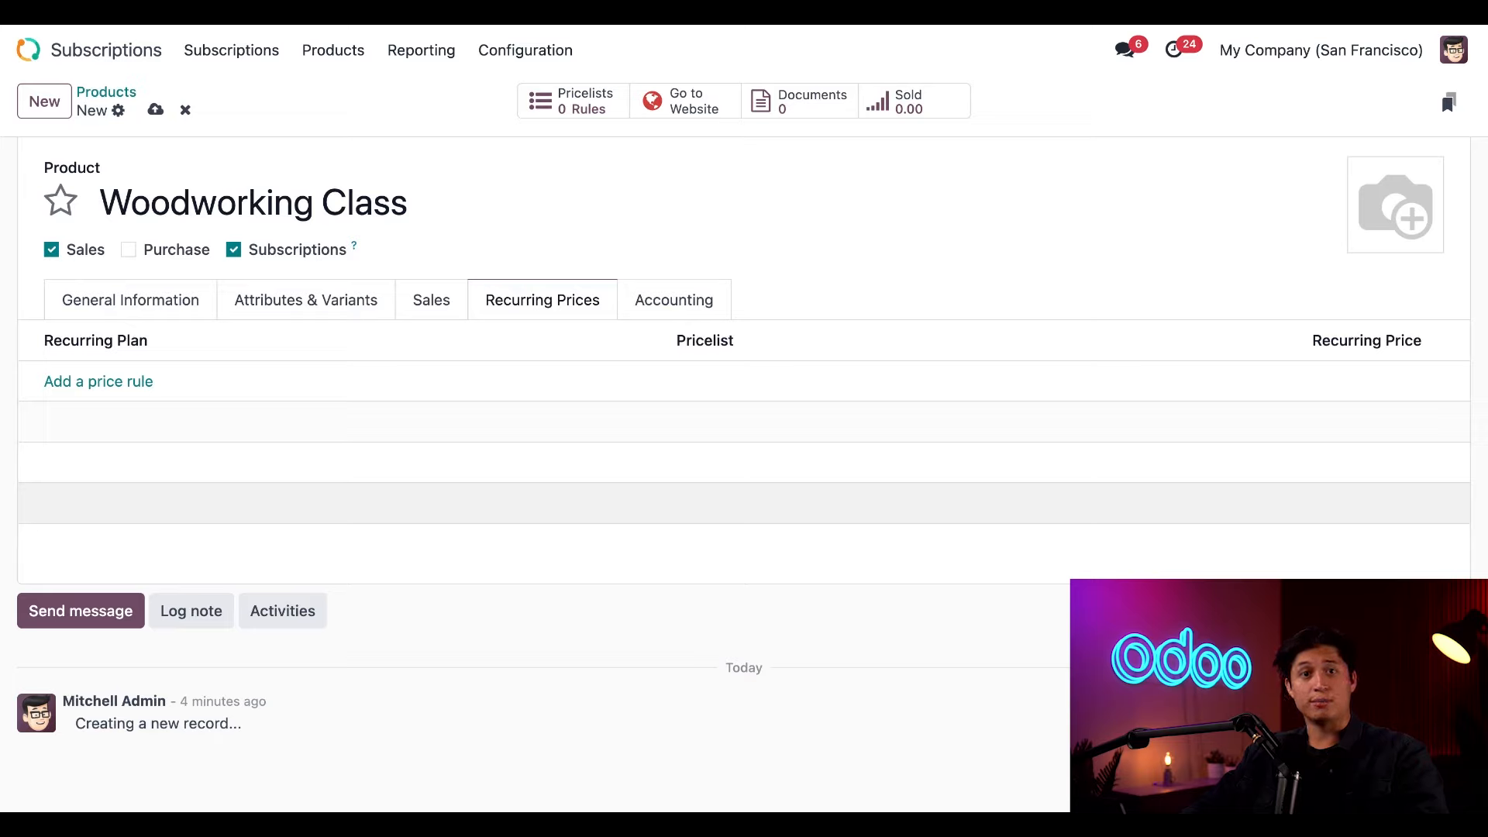
click(526, 50)
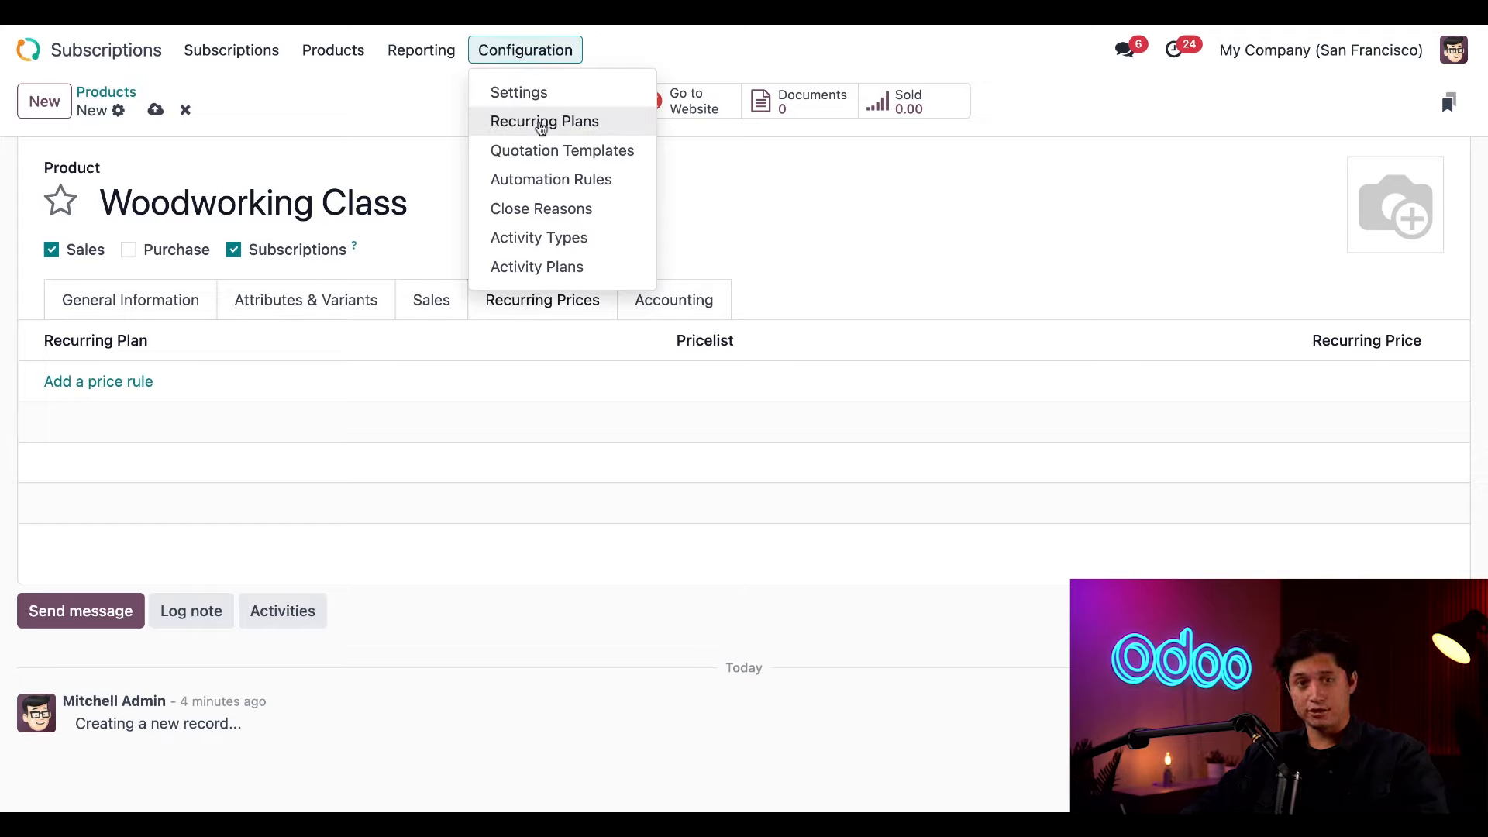
click(841, 222)
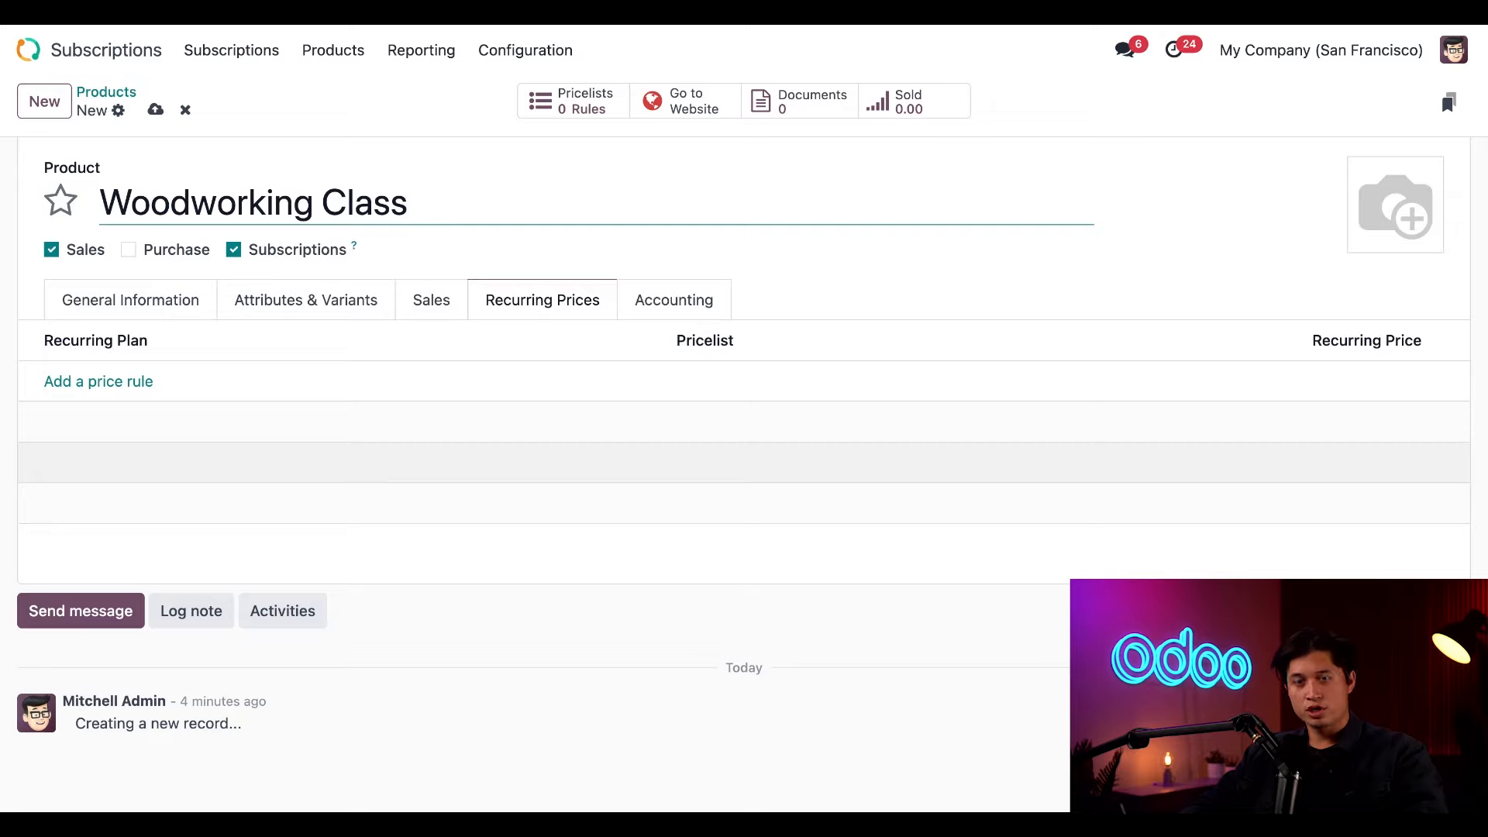
click(117, 385)
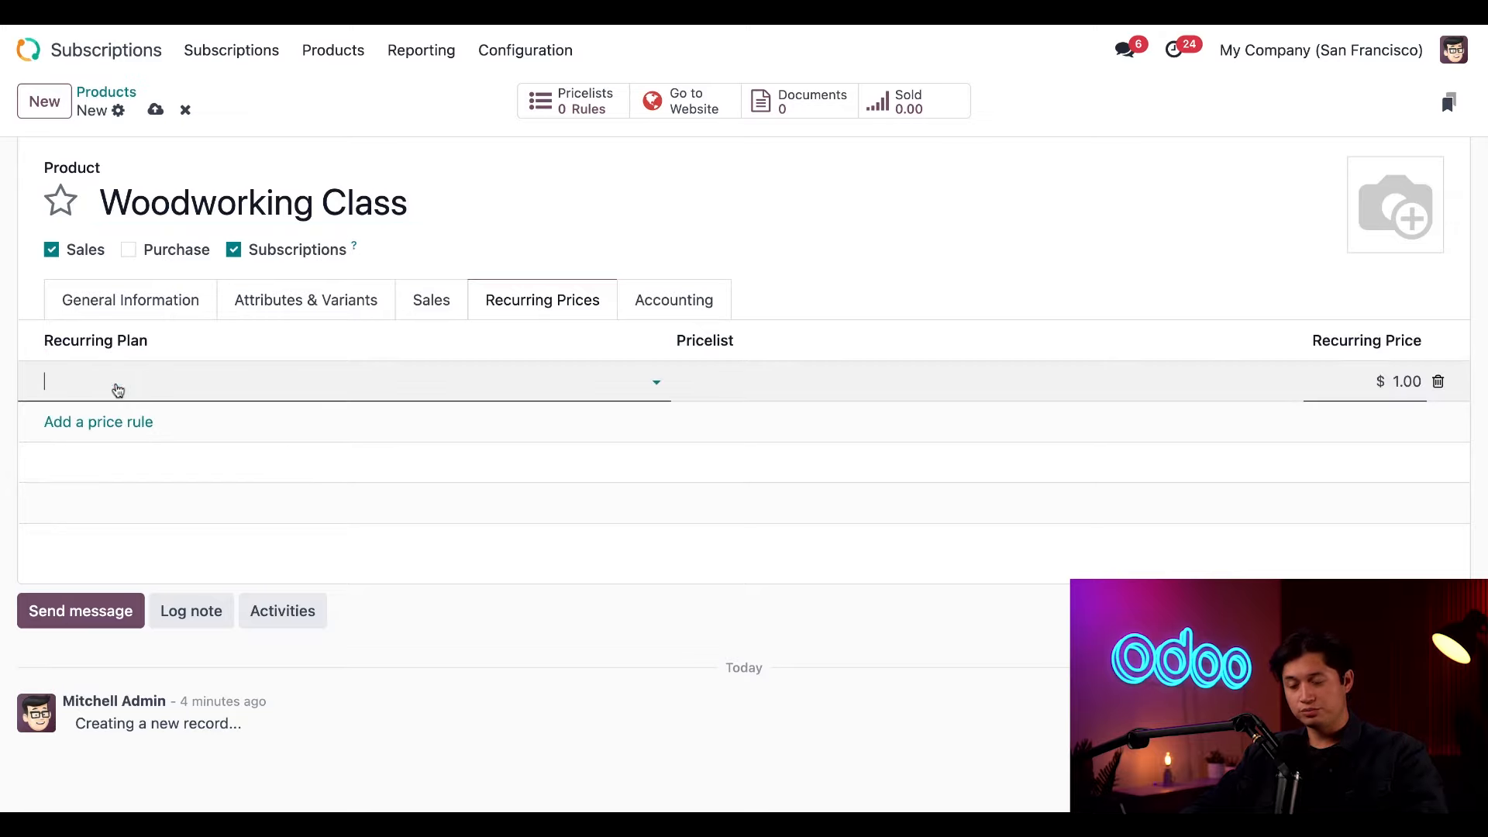
click(156, 396)
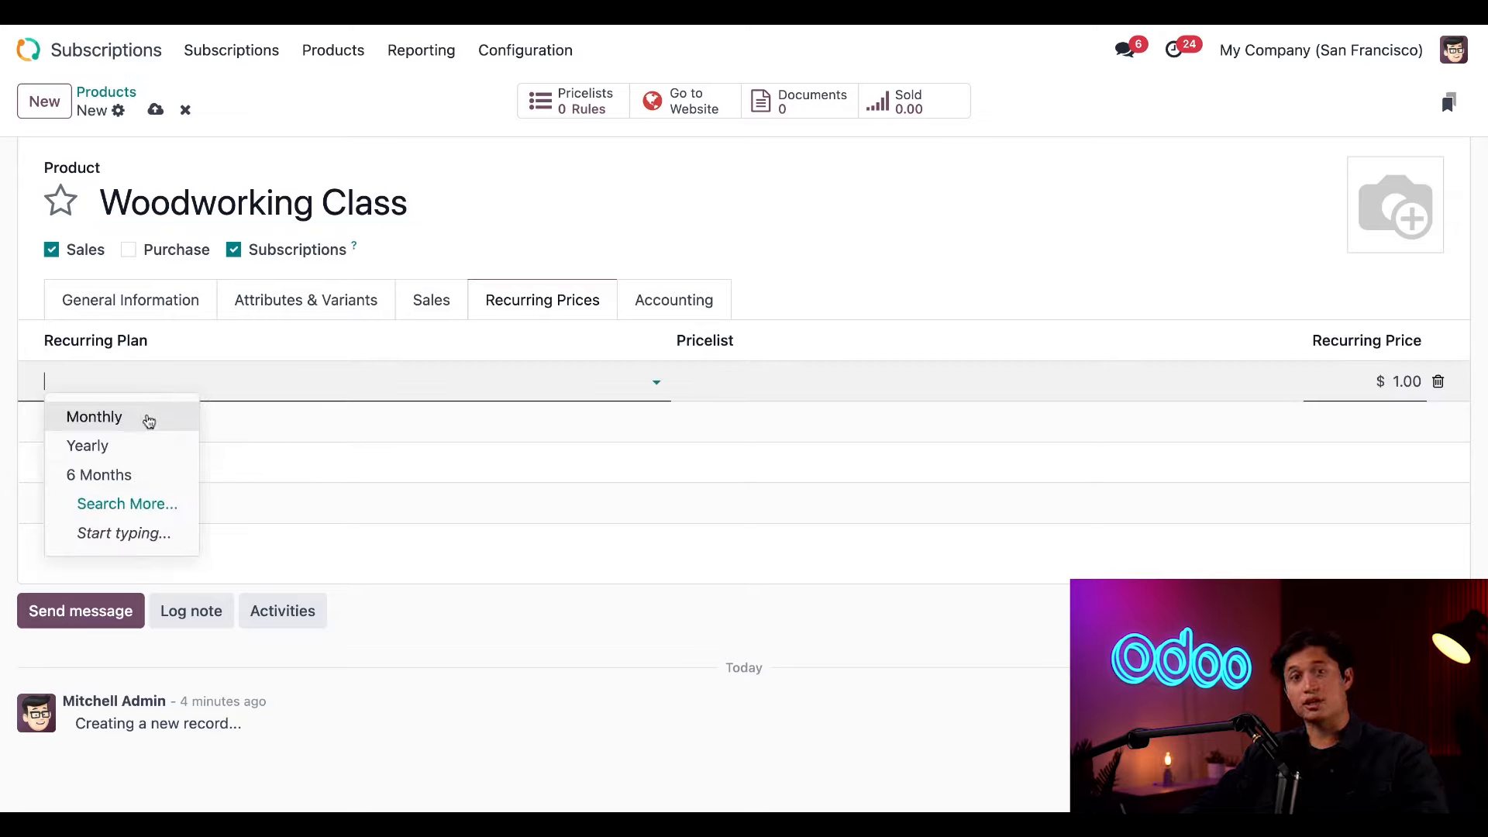
click(149, 421)
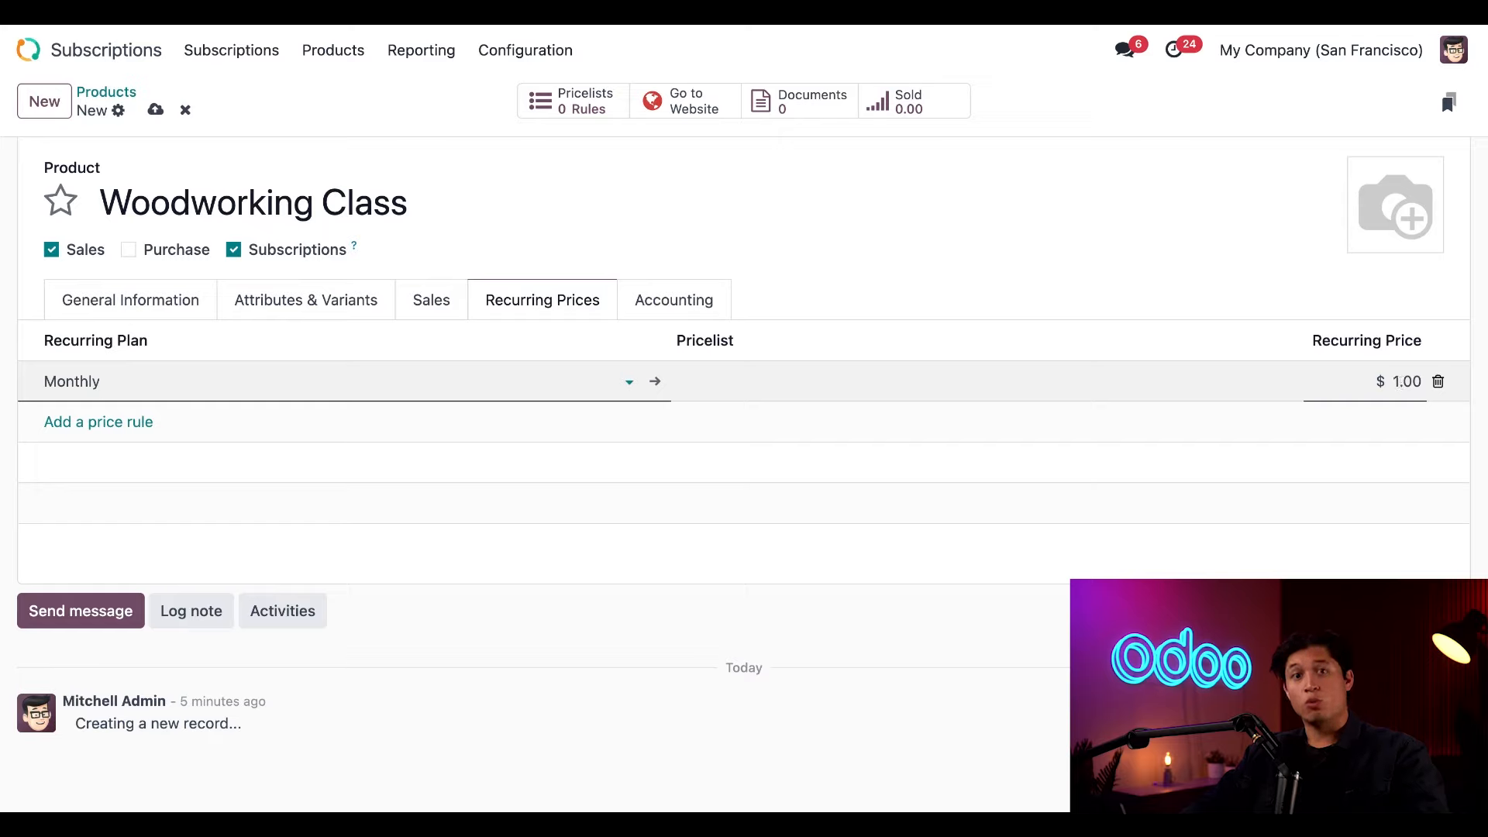
double_click(1407, 381)
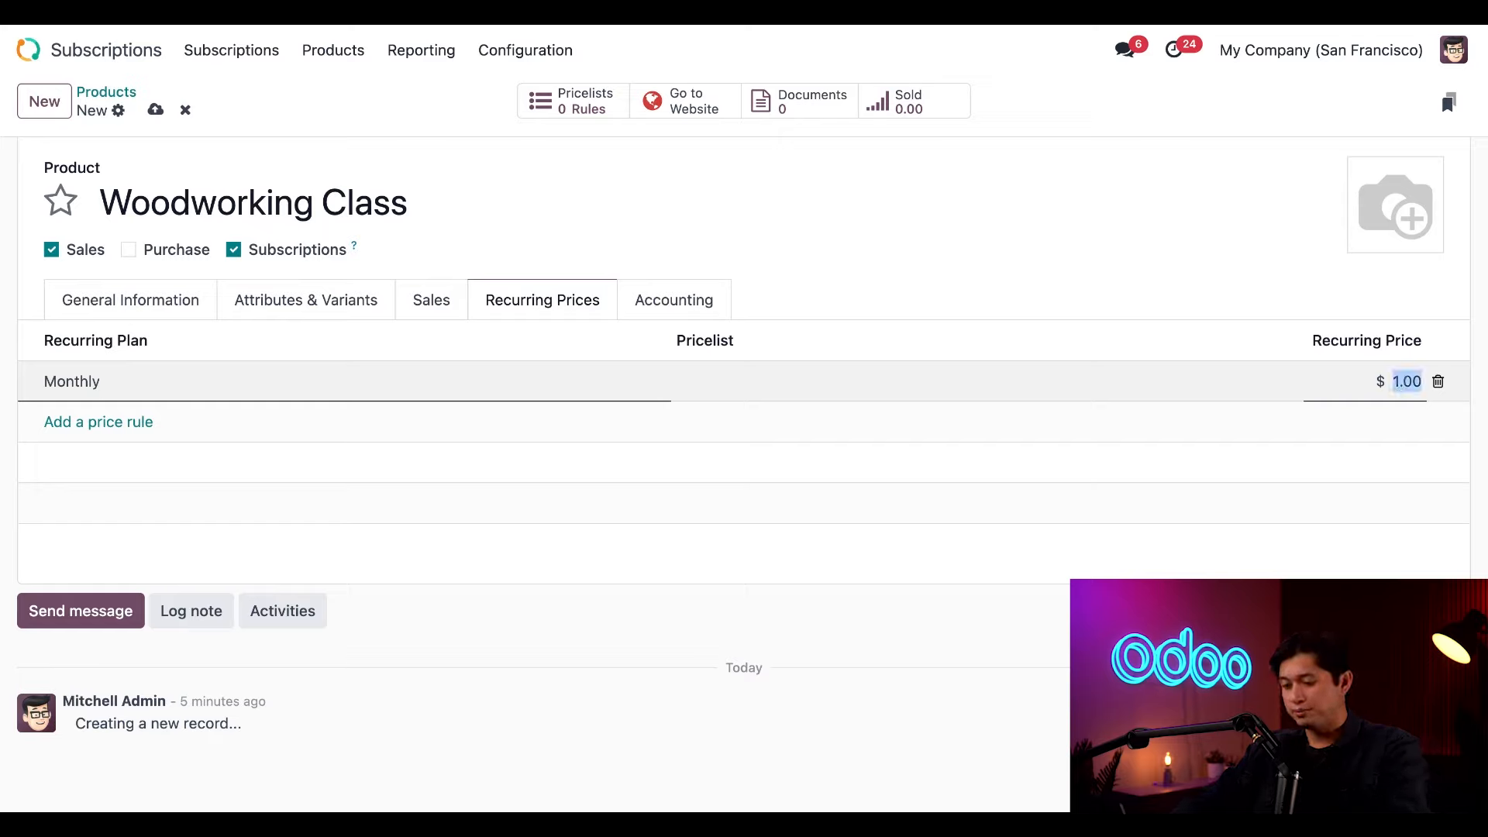
text(120)
click(1023, 282)
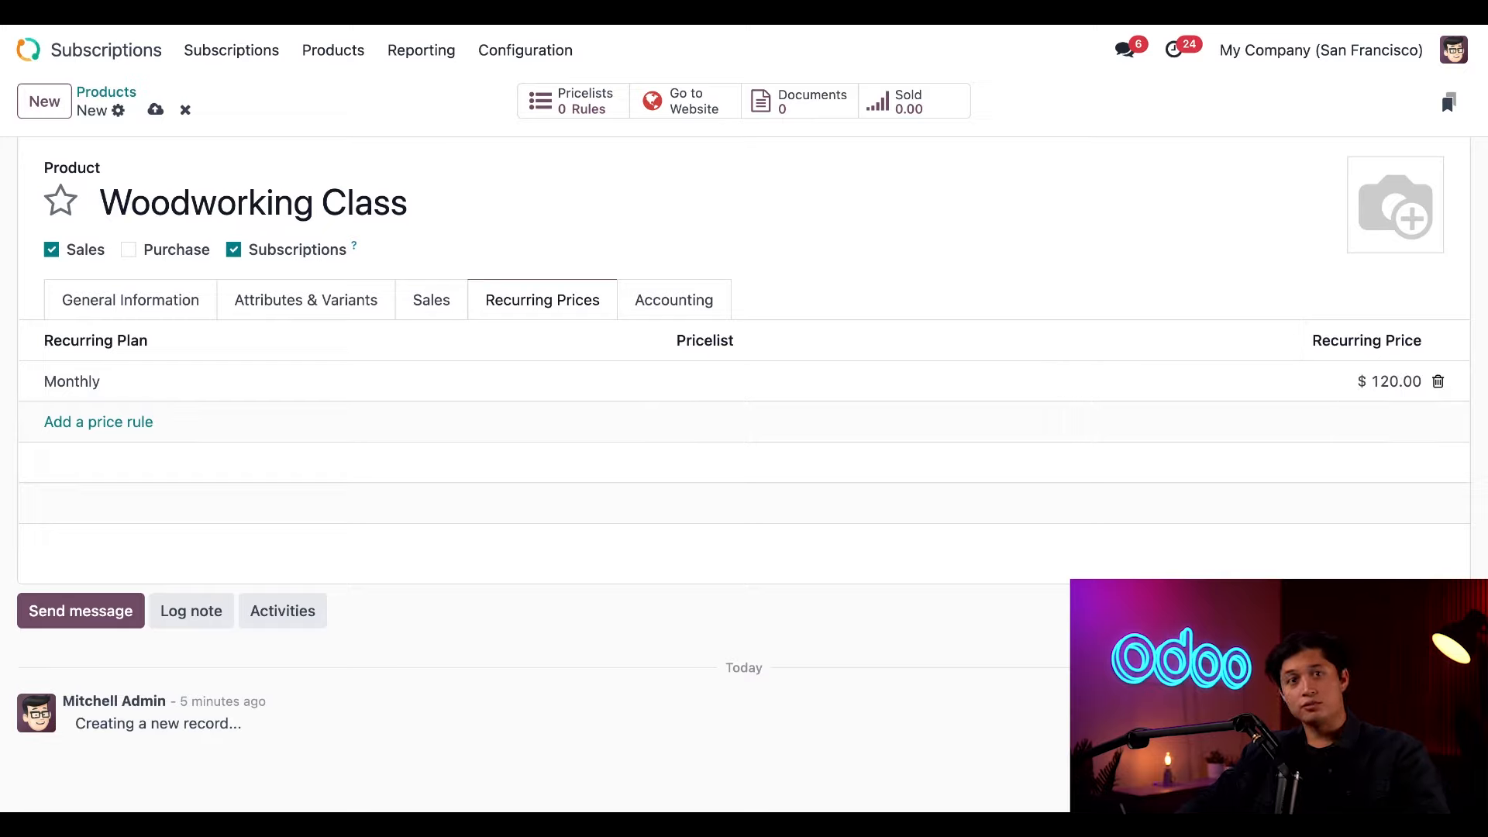
Step: Add a second recurring price rule for the product with the Yearly plan and a price of $1,000.00
click(118, 422)
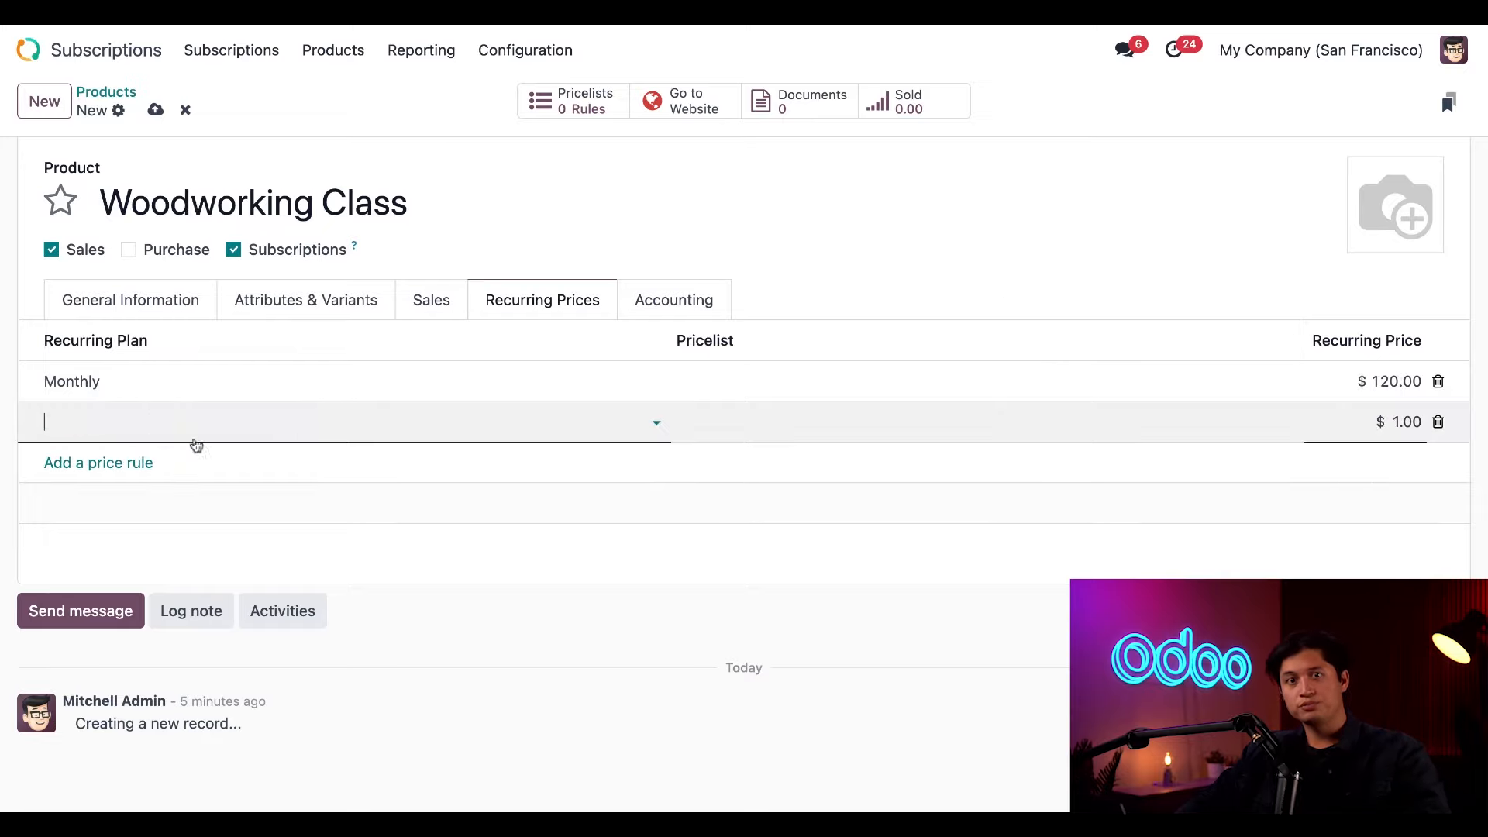
click(193, 416)
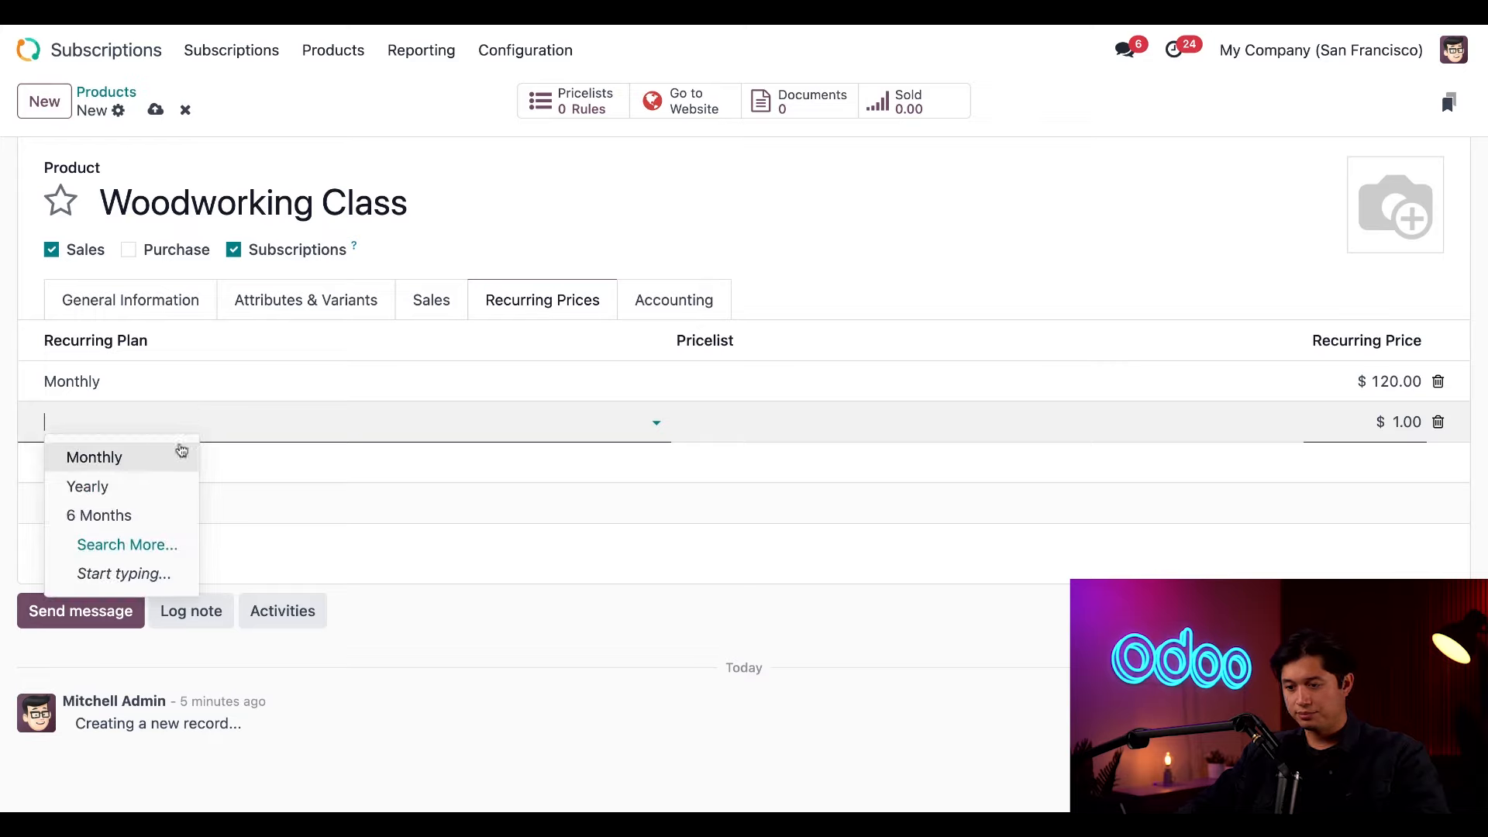
click(165, 480)
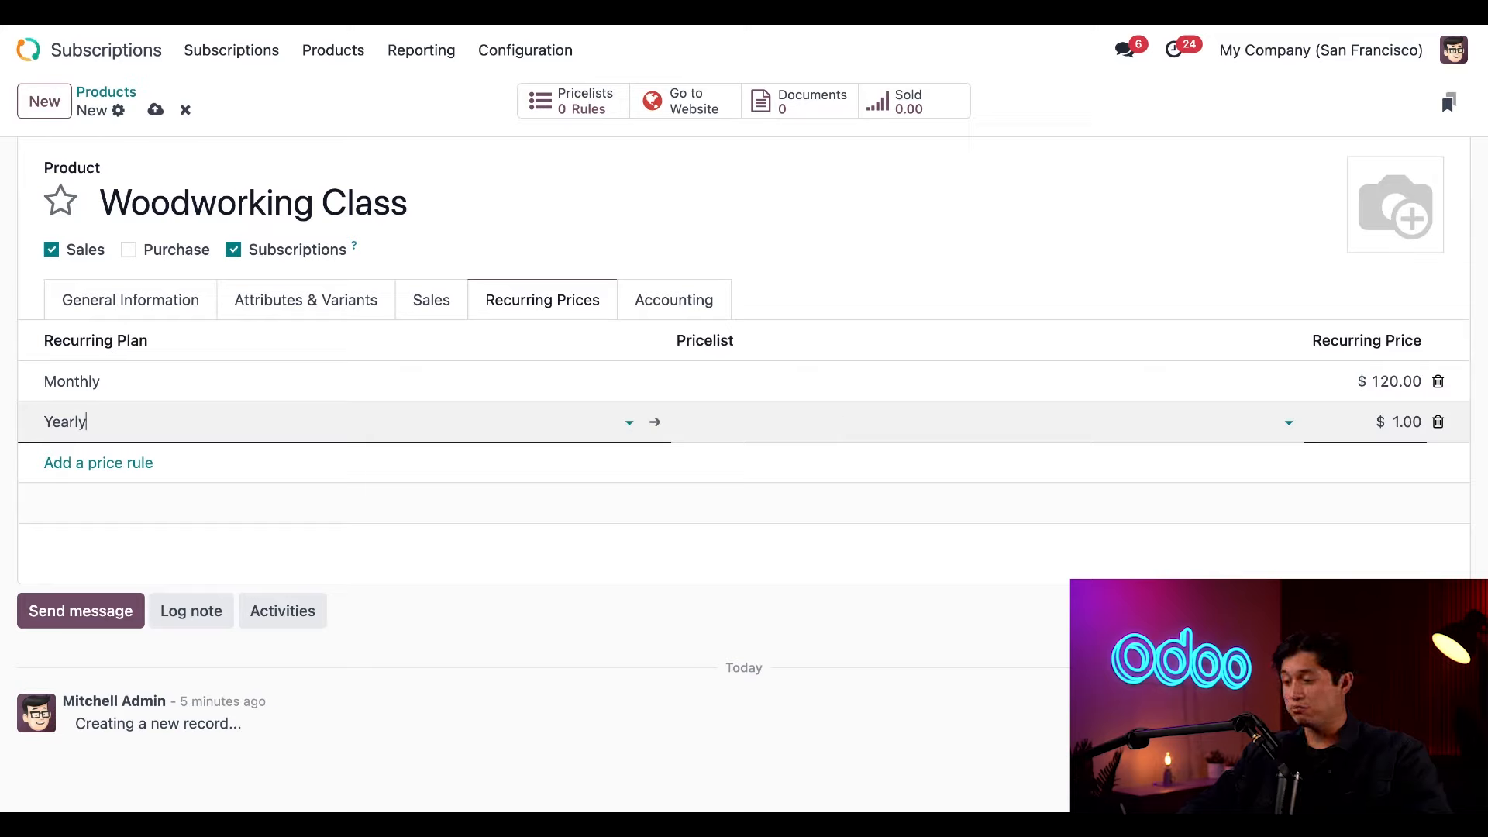
click(1380, 419)
text(1000)
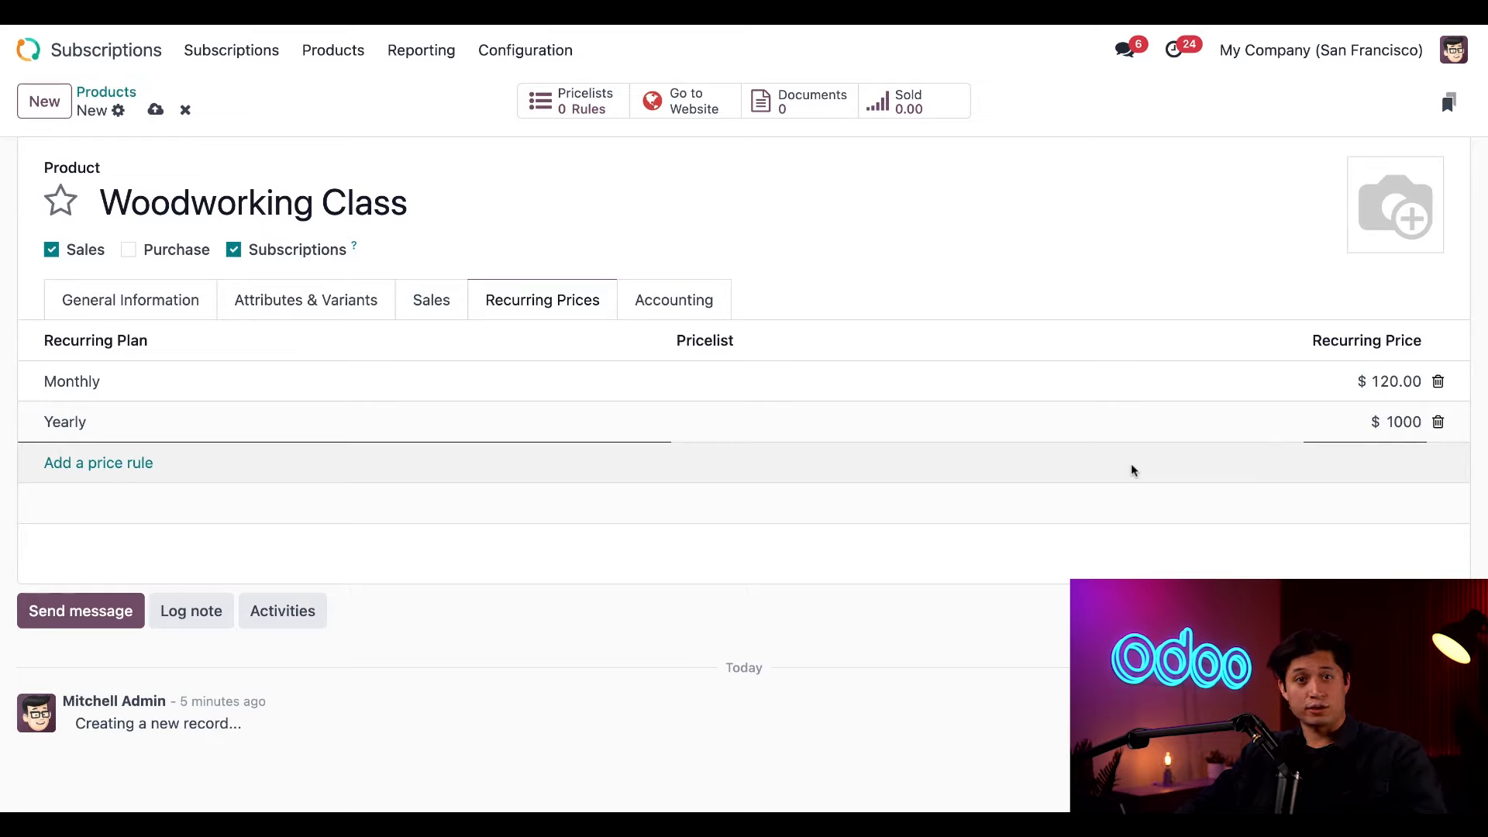
click(825, 487)
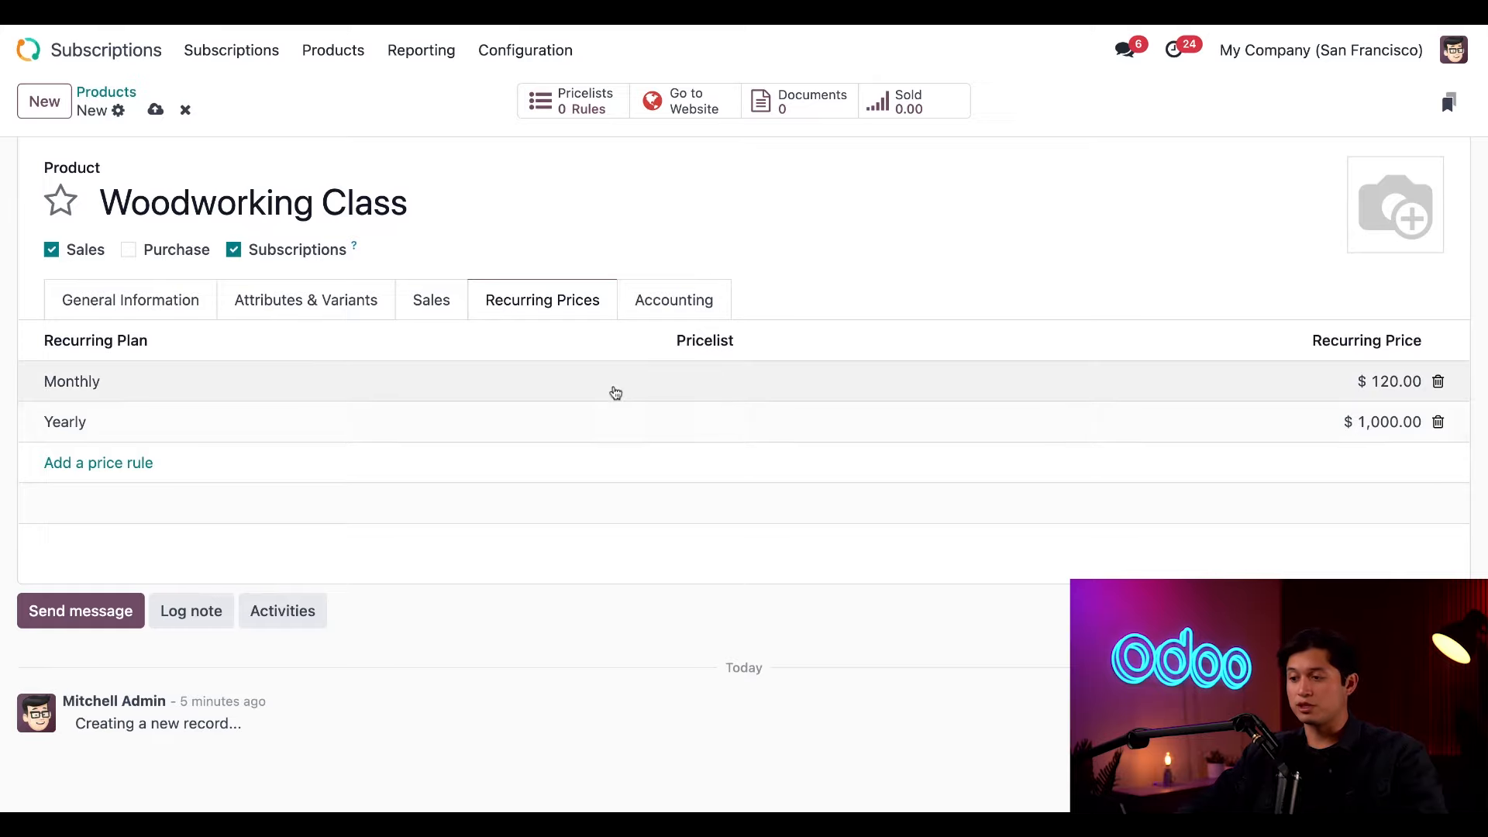
Step: Go to the Woodworking Class product's page on the website and publish it
scroll(612, 388, up, 1)
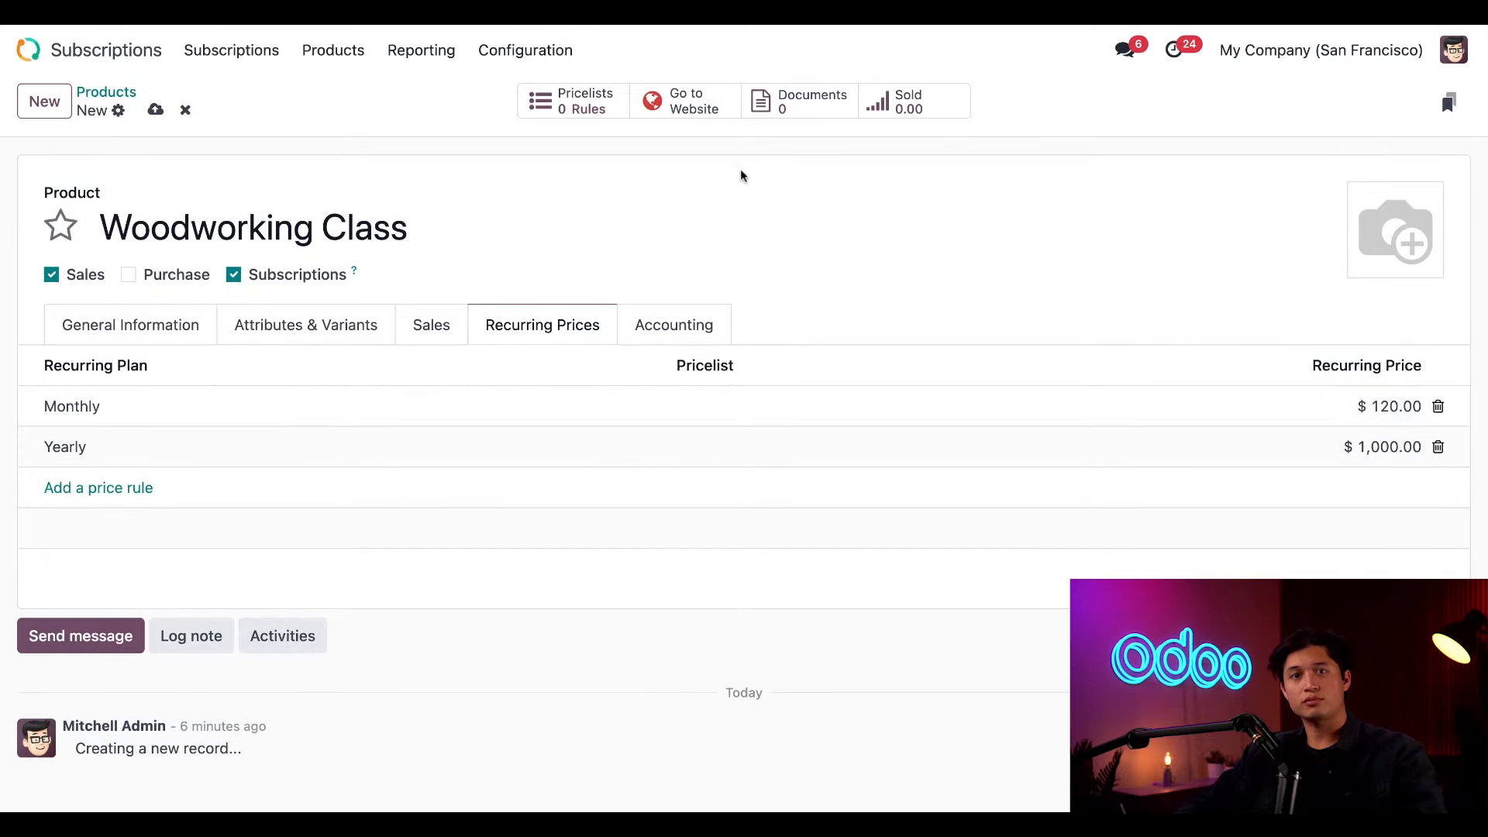
click(692, 115)
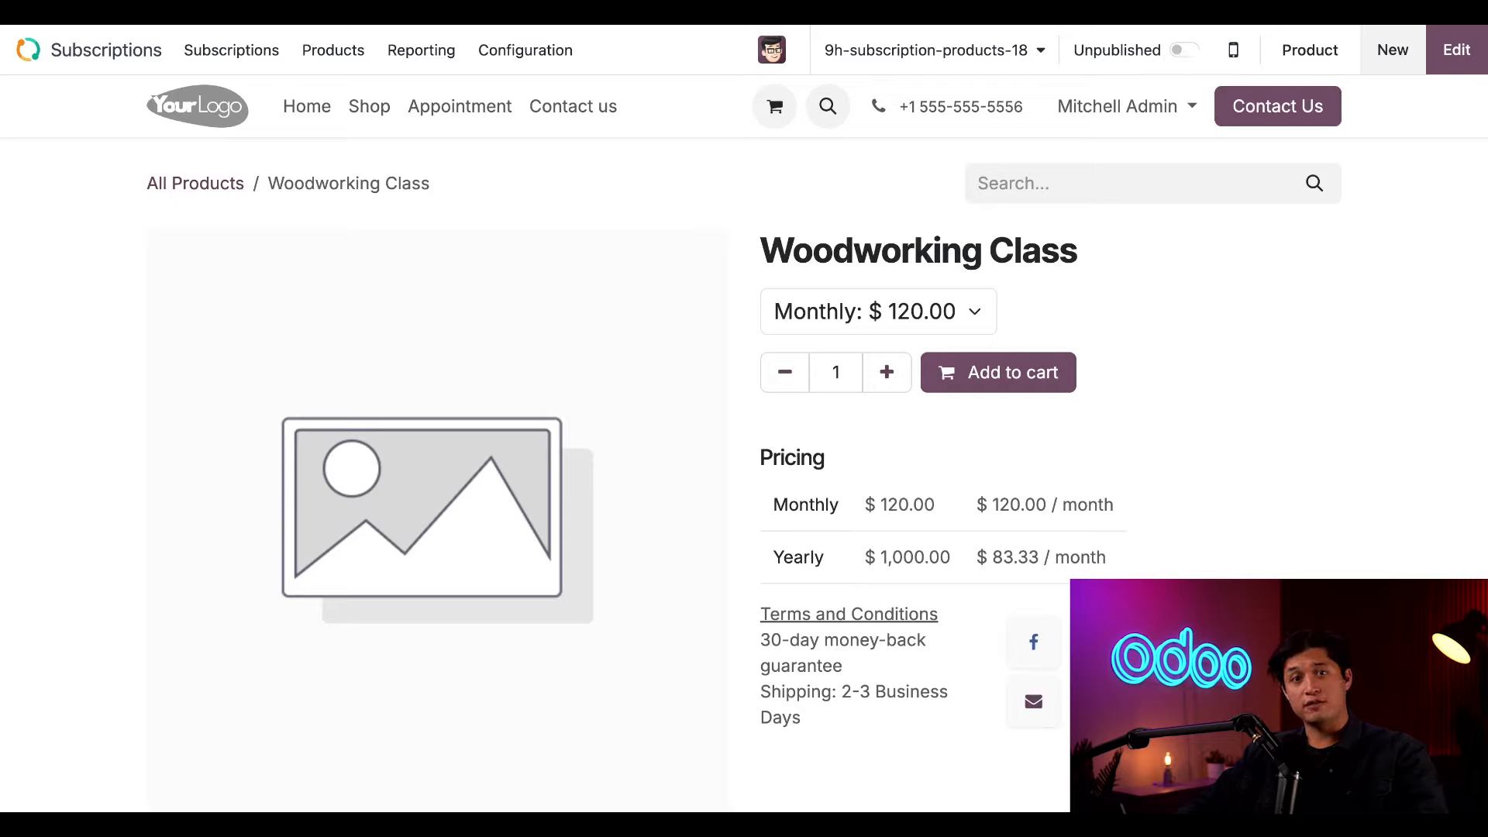
click(1181, 49)
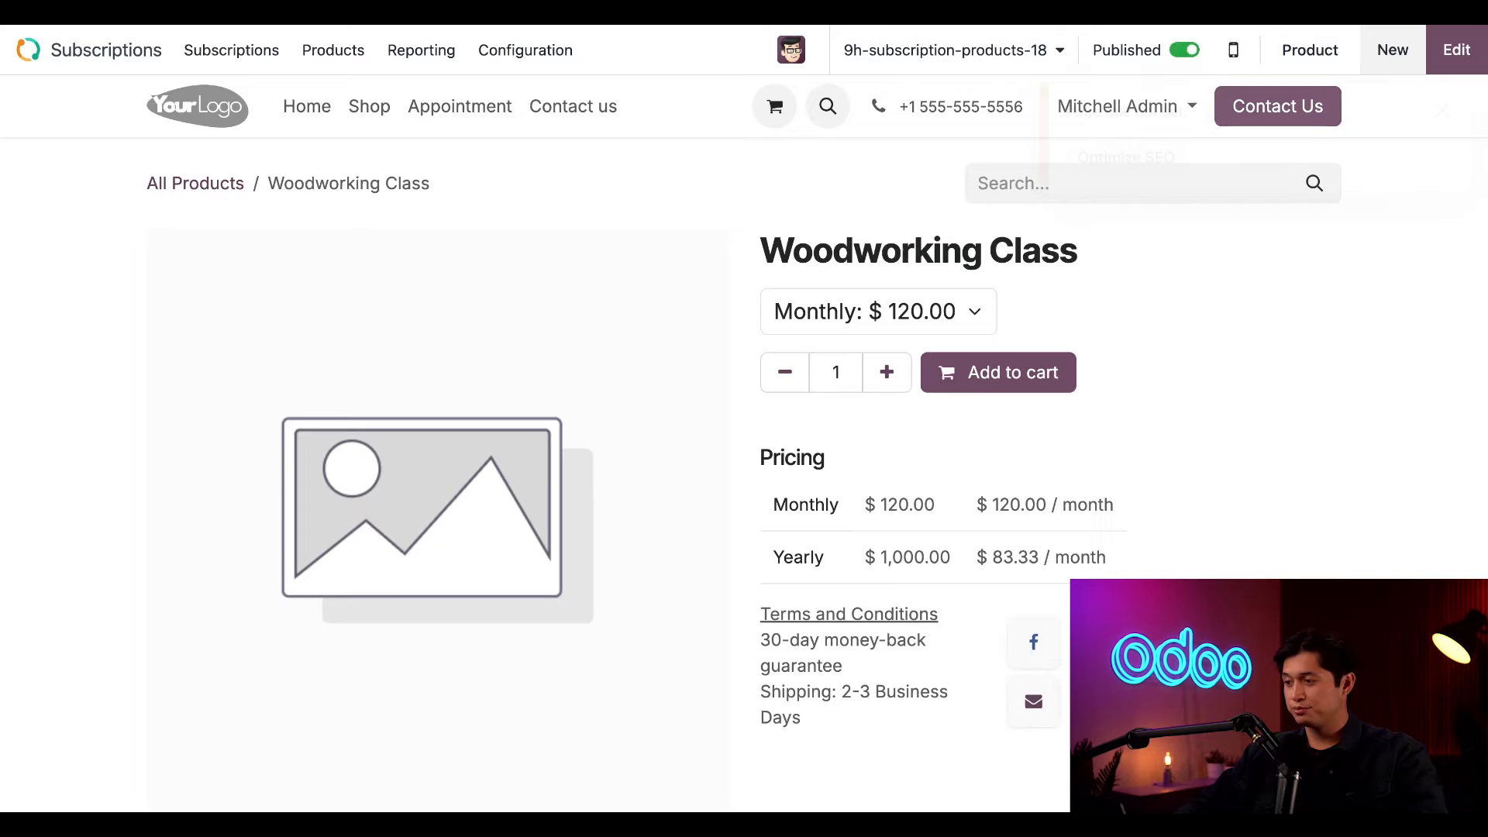